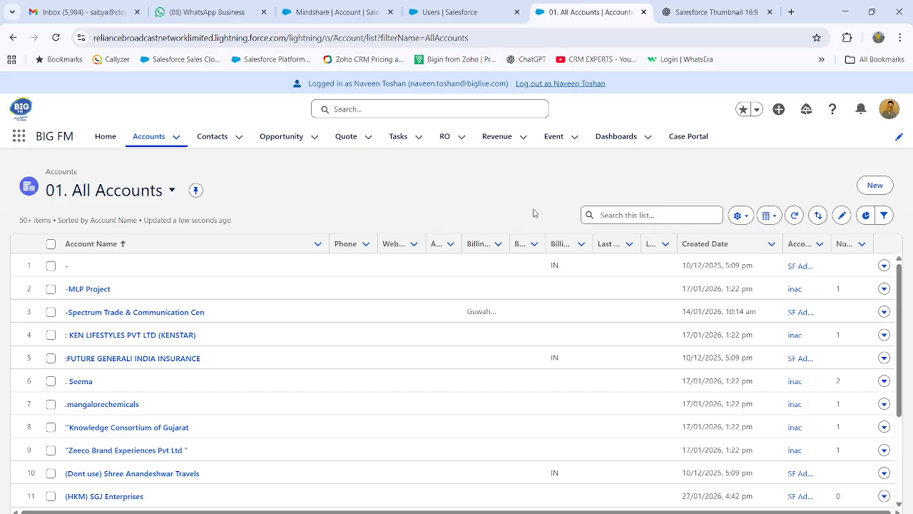
Open the first 007 Super Mart account in the All Accounts list
scroll(342, 258, down, 1)
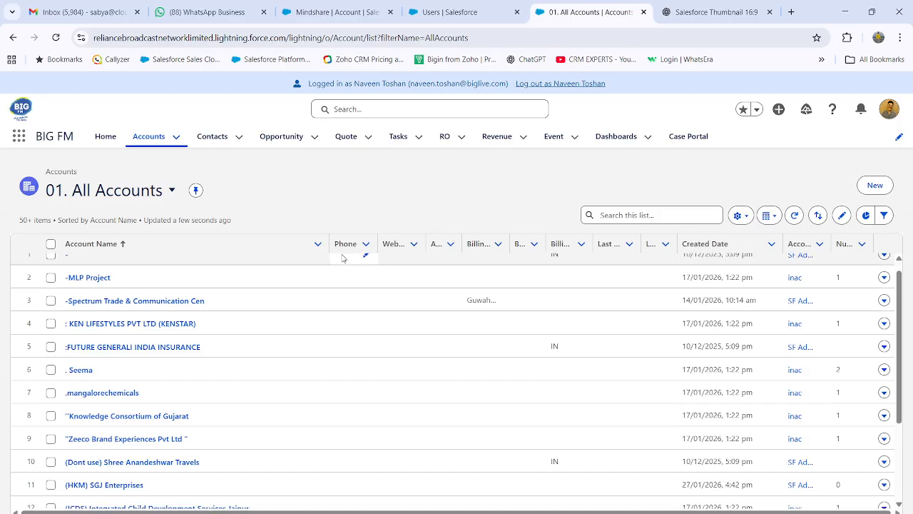
scroll(343, 258, down, 5)
scroll(333, 428, down, 5)
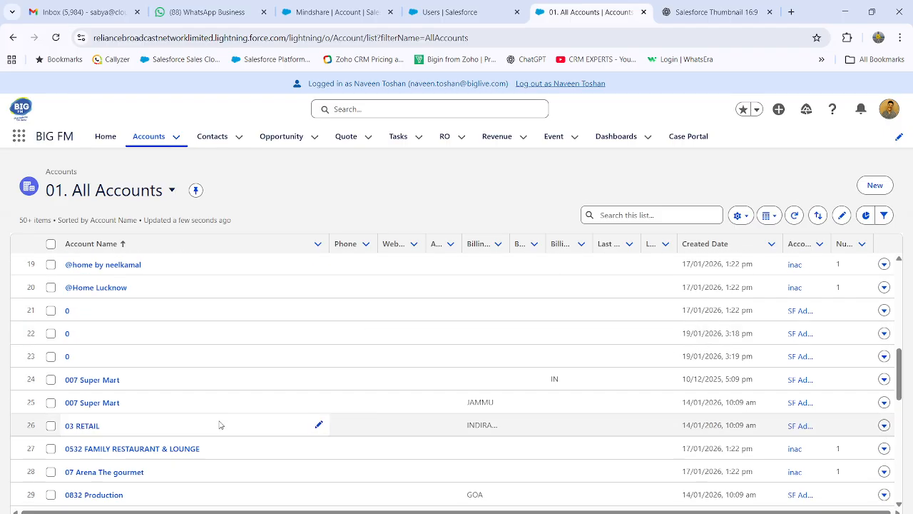
click(92, 379)
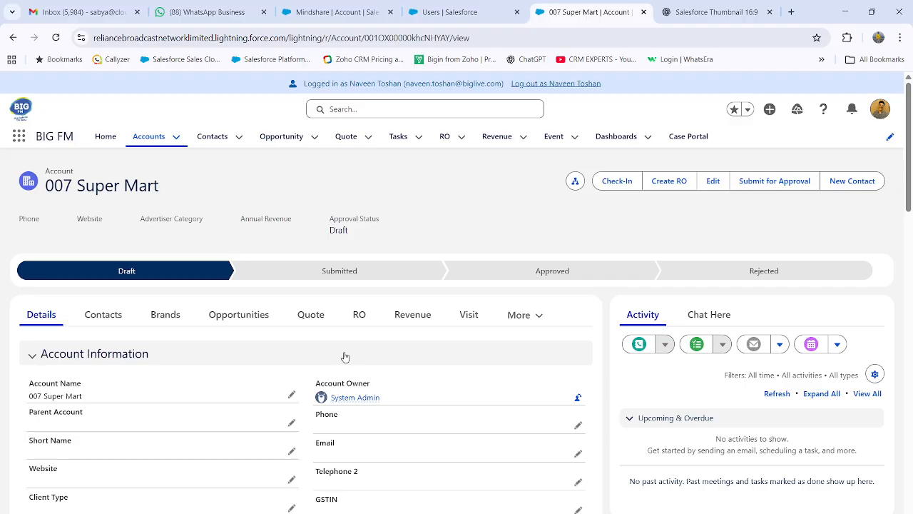
Start a check-in for the account with purpose of visit Follow Up and mode of conveyance Bike
click(617, 181)
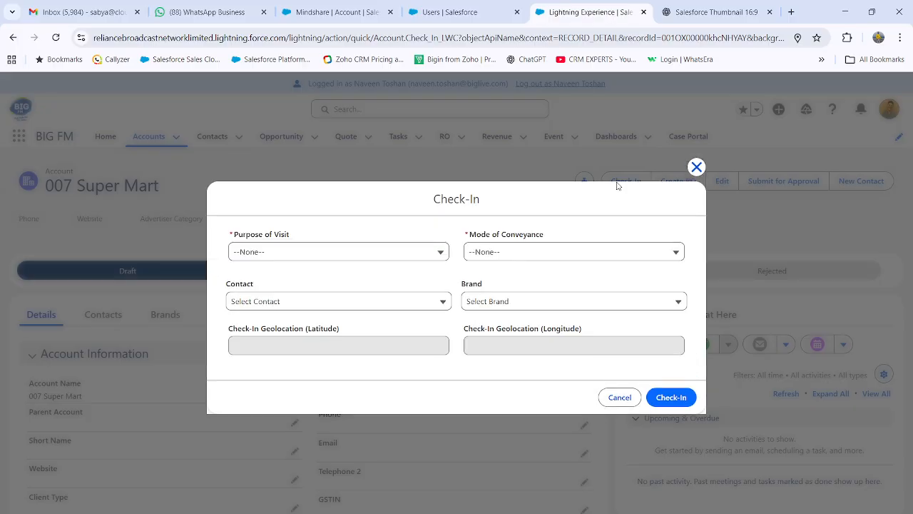
click(382, 254)
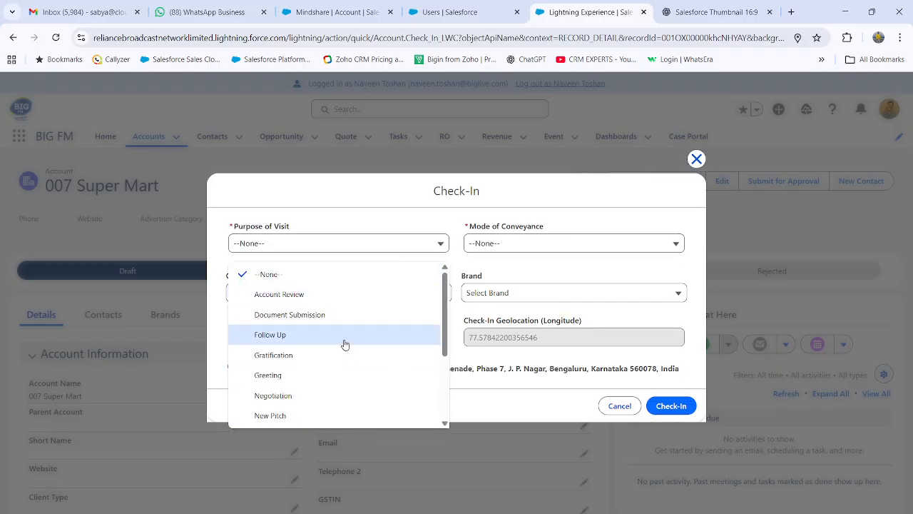
scroll(329, 394, down, 3)
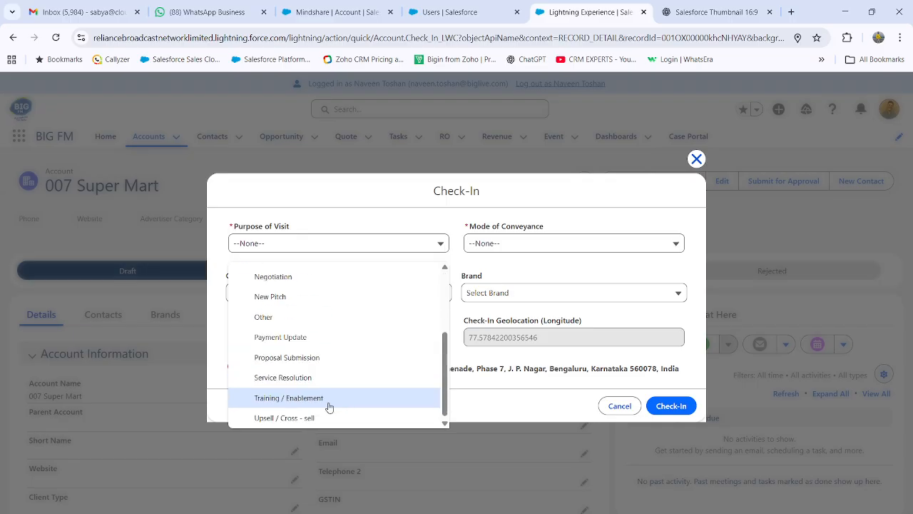
scroll(342, 350, up, 3)
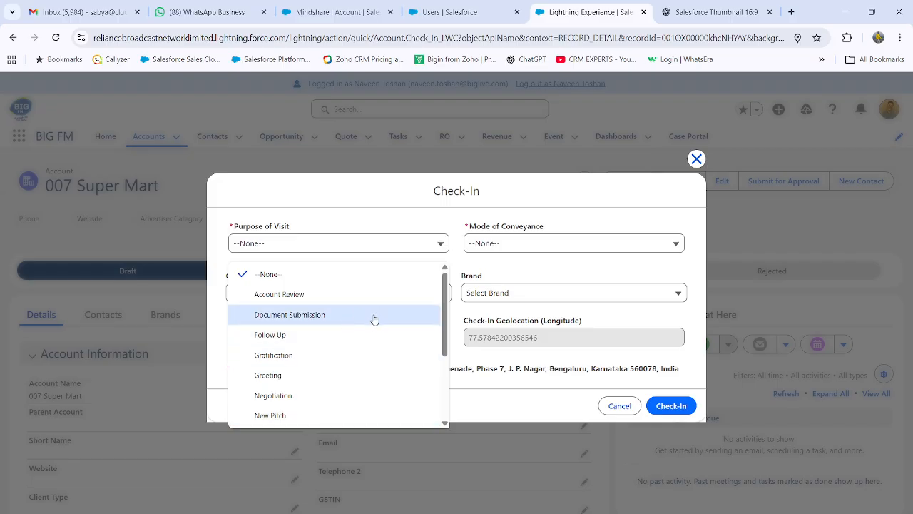
click(287, 336)
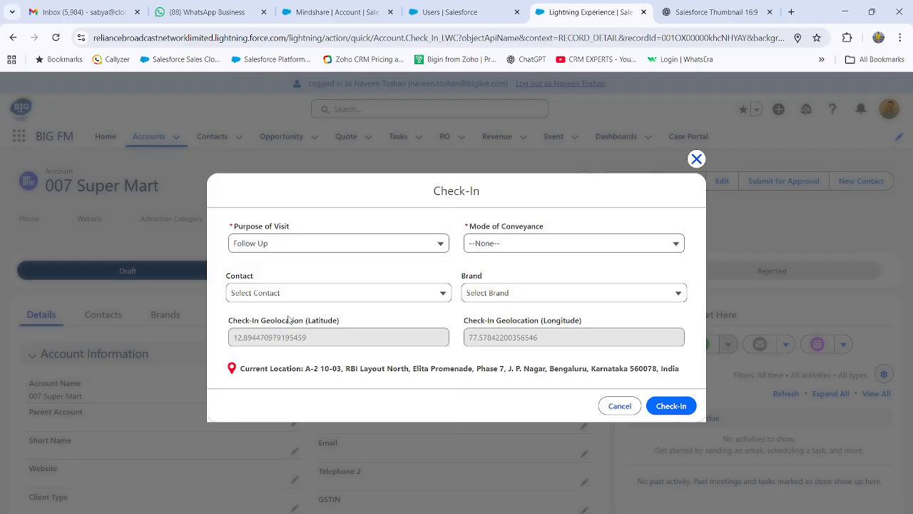
click(505, 246)
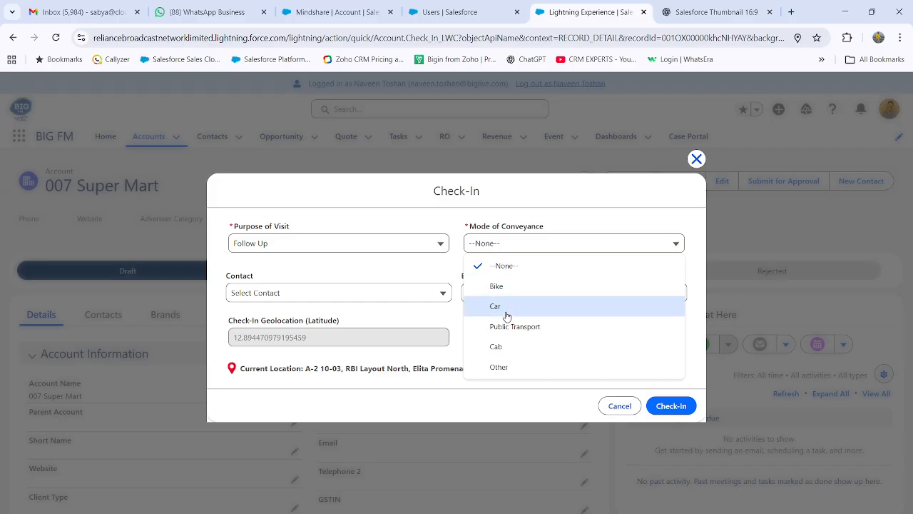
click(514, 289)
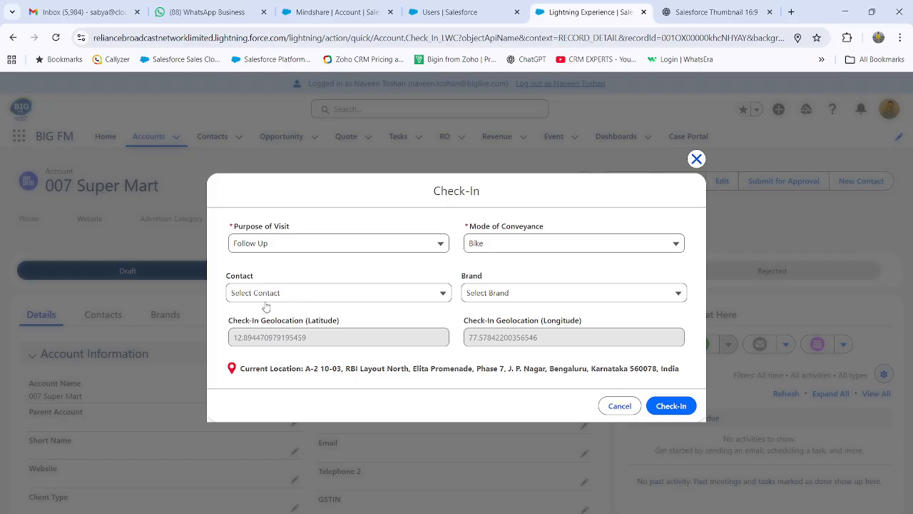
Choose Grocery Store as the brand, submit the check-in and dismiss the notification
click(528, 296)
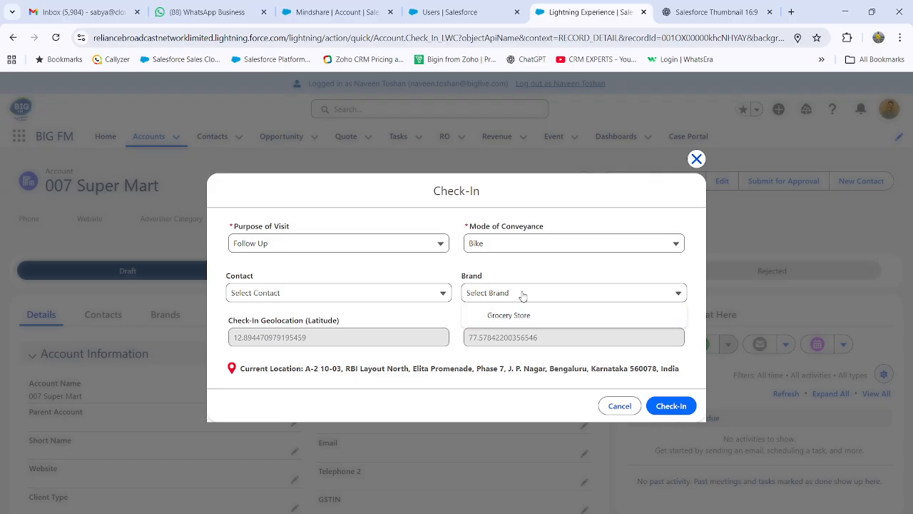
click(527, 314)
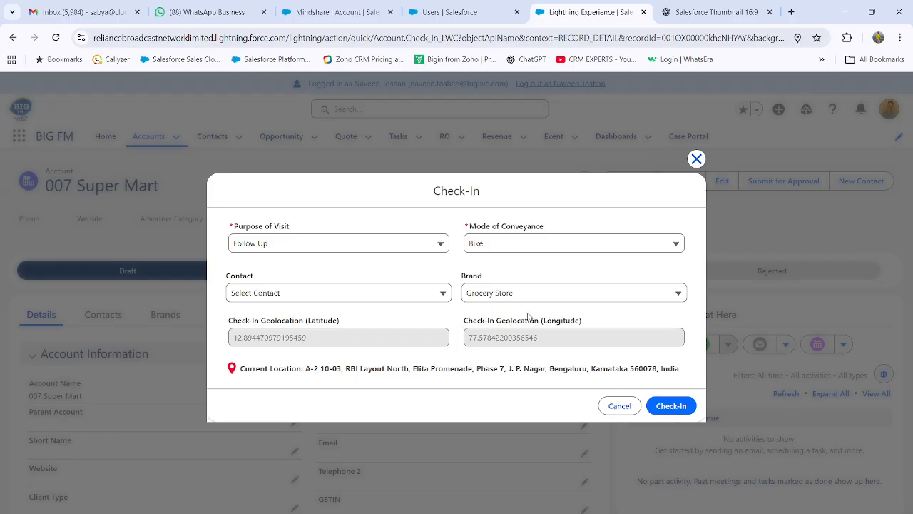
click(681, 410)
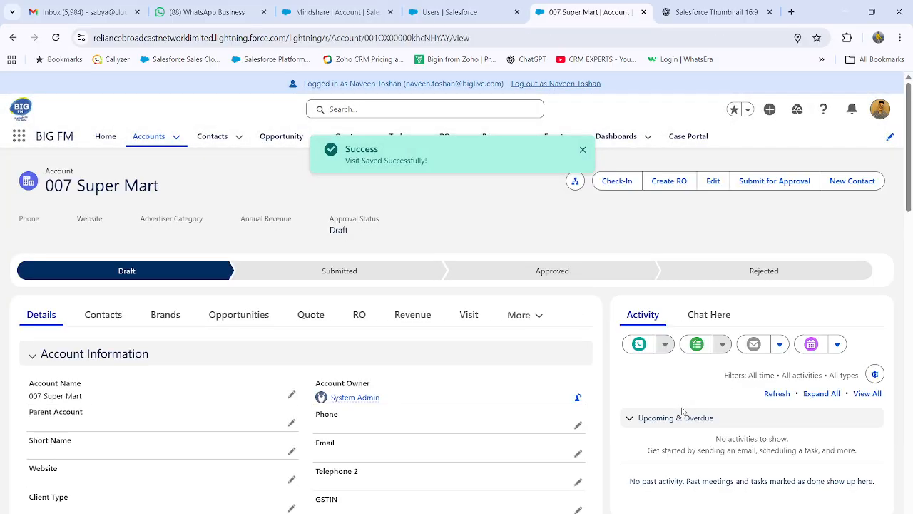
click(582, 150)
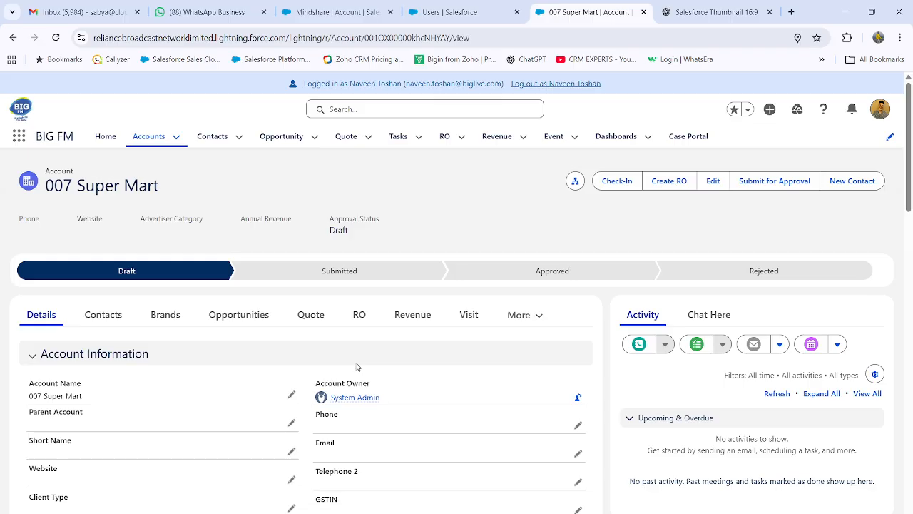
Open the newly created visit record from the account's related visits
click(467, 317)
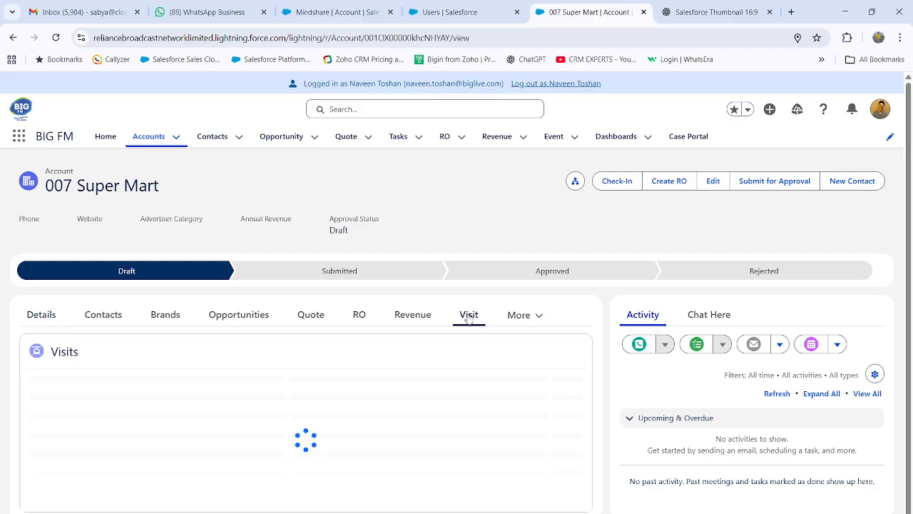
drag(136, 430, 163, 421)
click(42, 317)
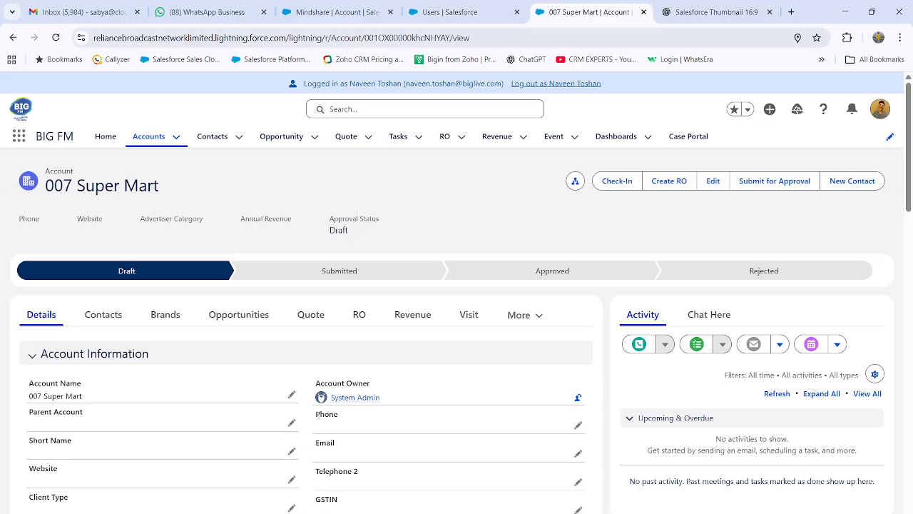
click(469, 314)
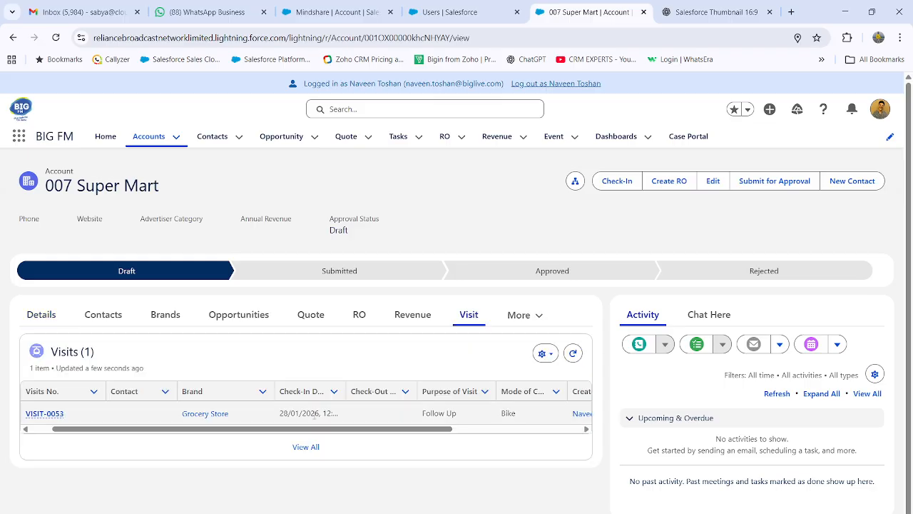
drag(269, 433, 163, 434)
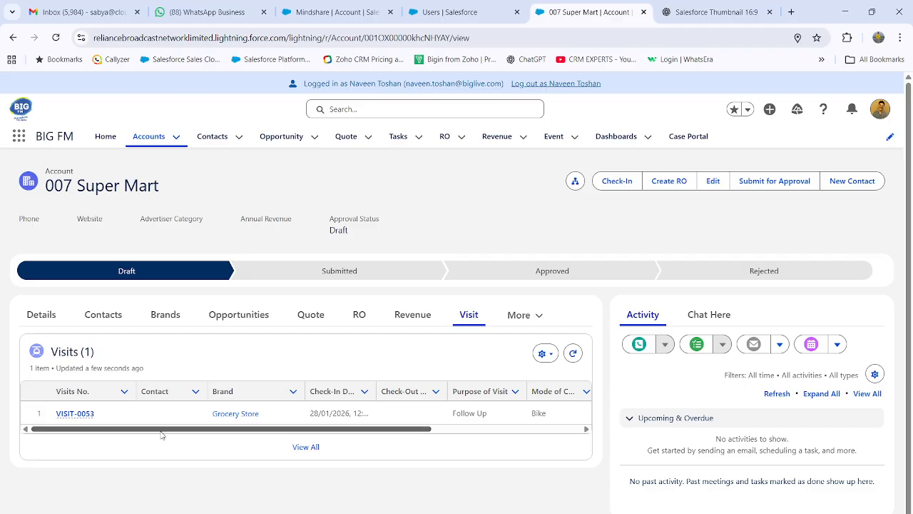
click(74, 414)
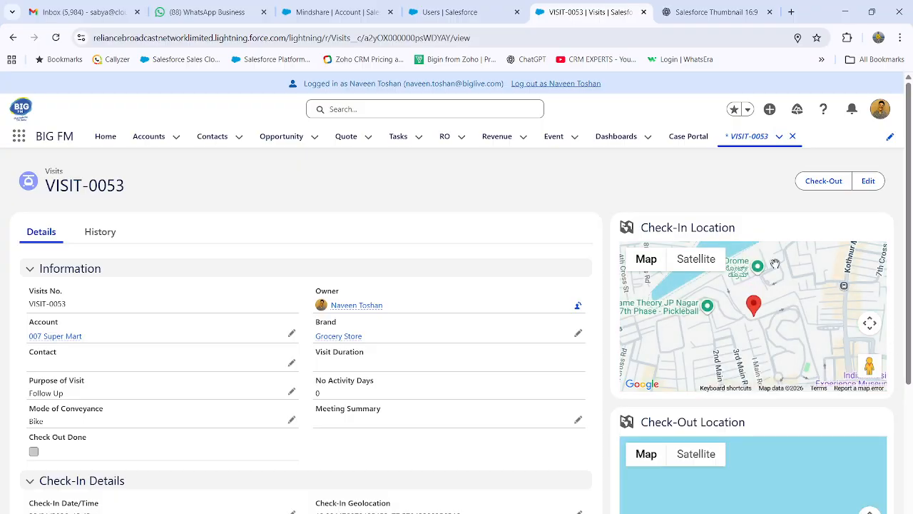
Examine the visit's check-in map, date and time, and location details
drag(784, 293, 785, 325)
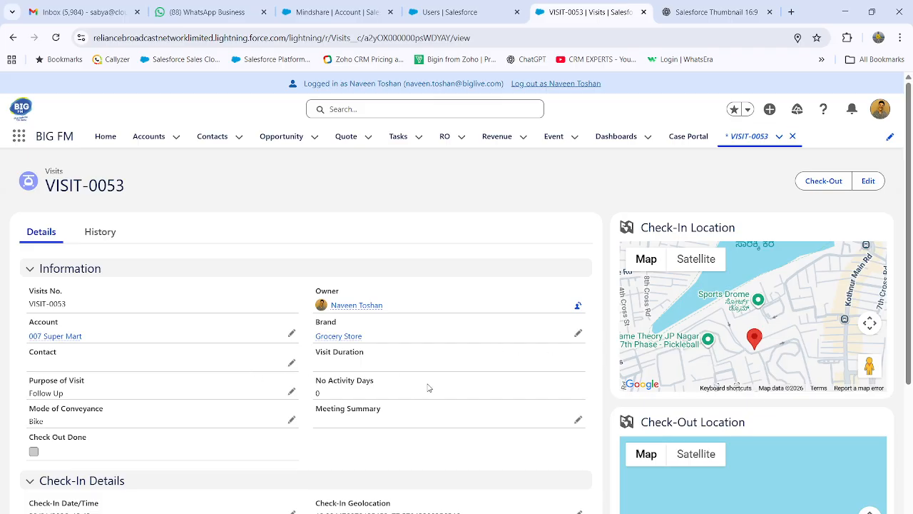
scroll(428, 387, down, 2)
scroll(430, 383, down, 2)
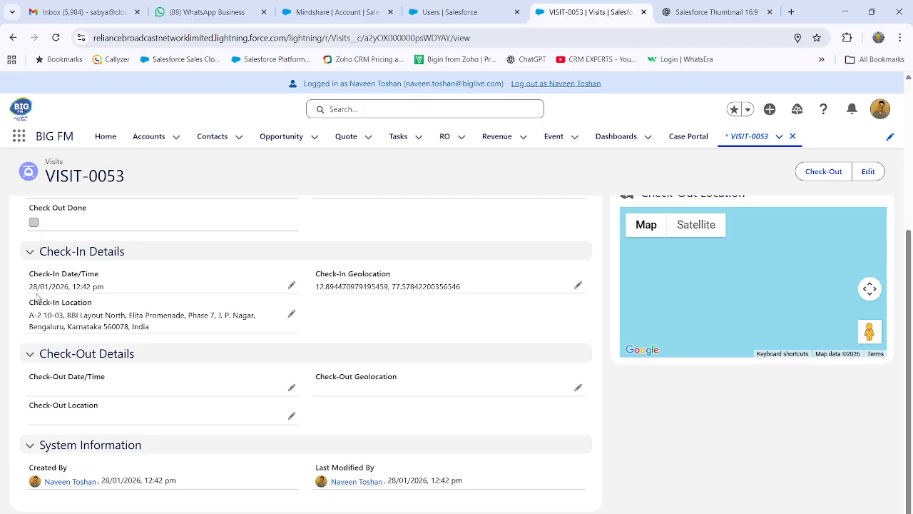
drag(30, 286, 118, 290)
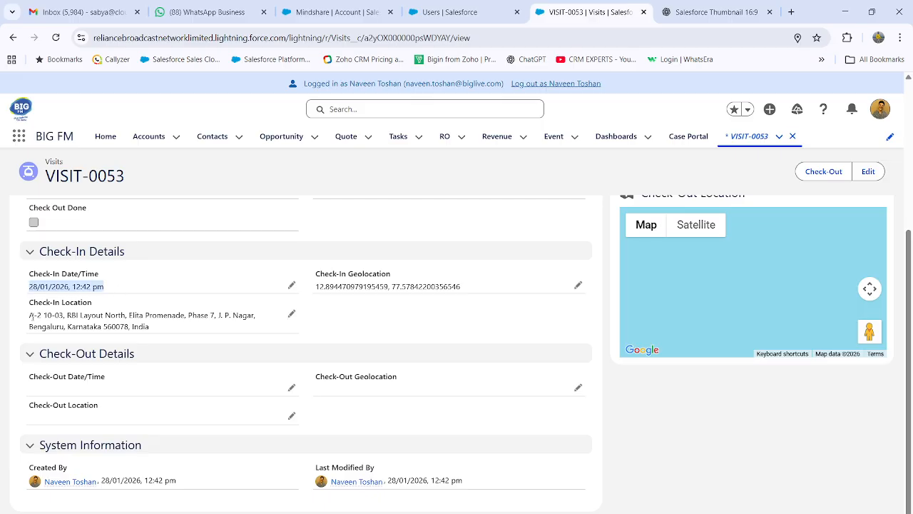
drag(31, 314, 252, 324)
click(474, 337)
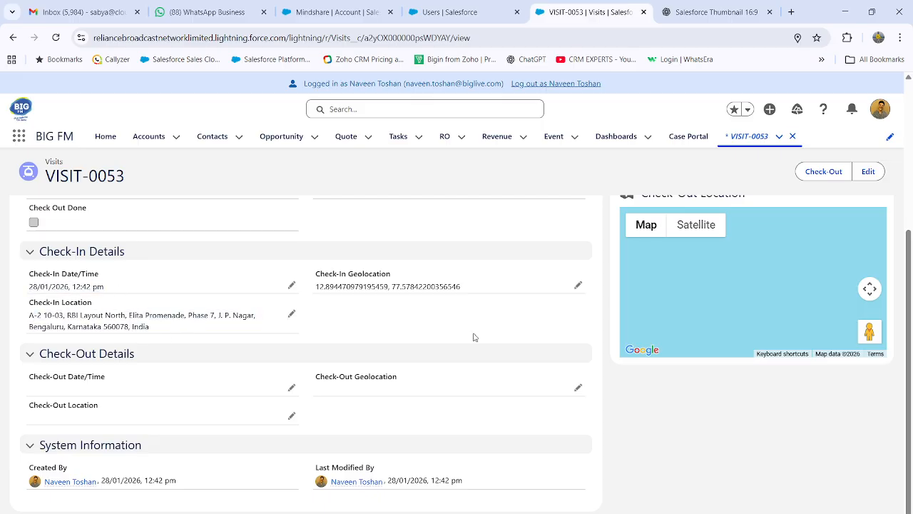
Check out of the visit with the meeting summary "meeting was good... need to meet again next week for order"
scroll(474, 338, up, 5)
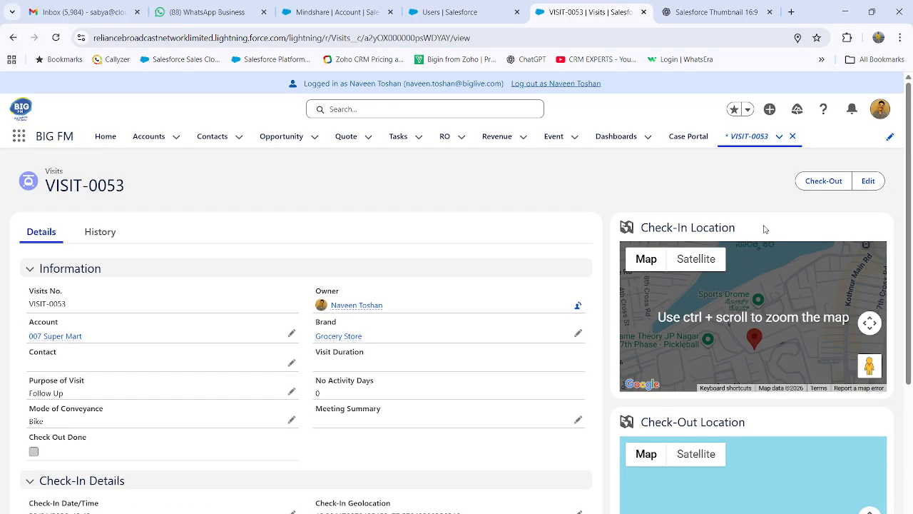
click(830, 179)
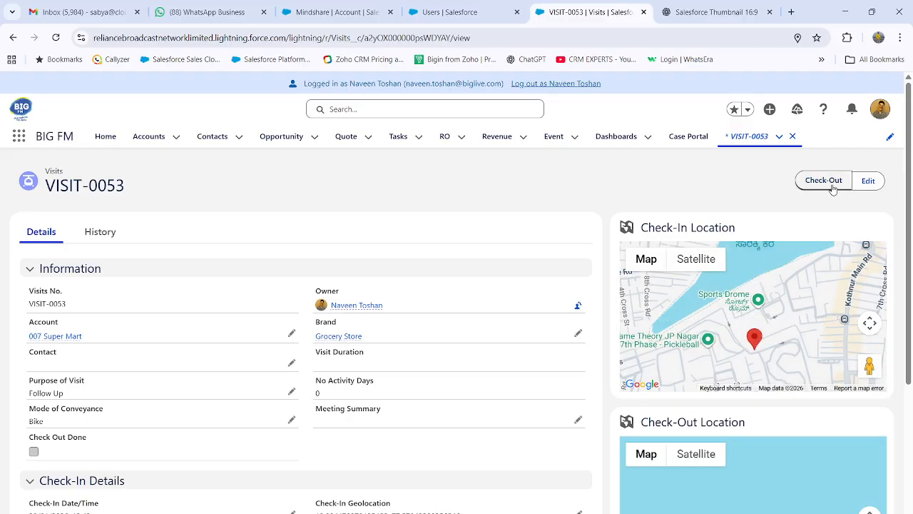
click(829, 181)
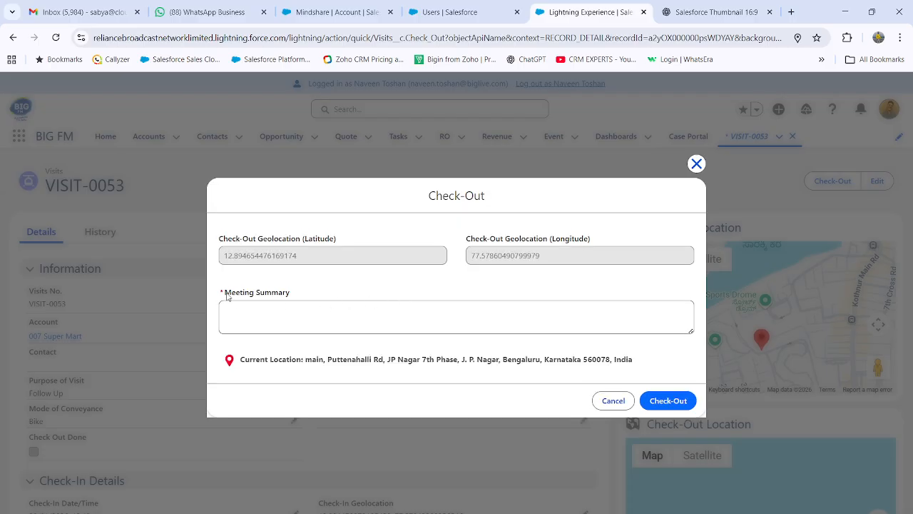
click(409, 314)
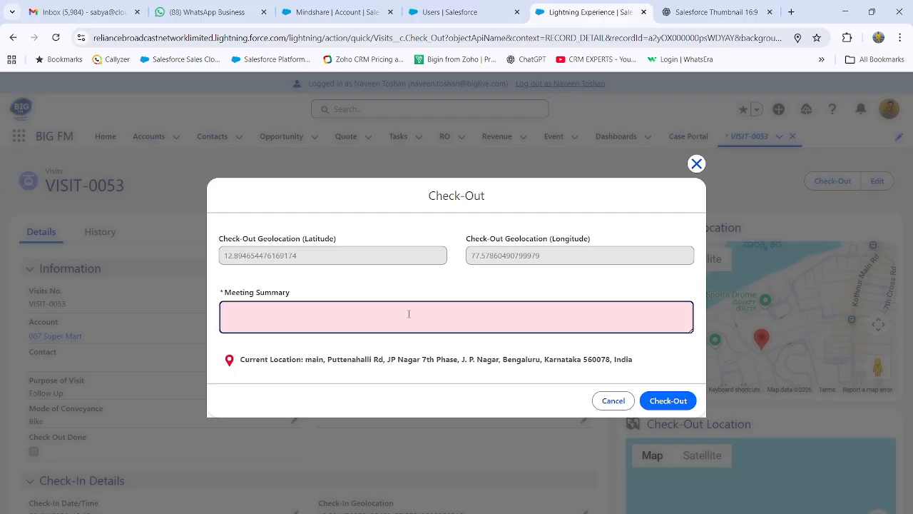
text(meeting was g)
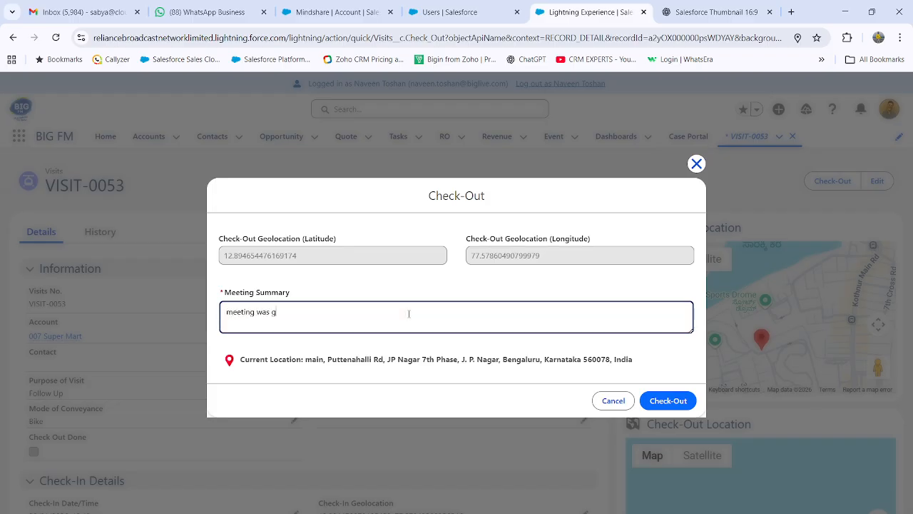
text(eed)
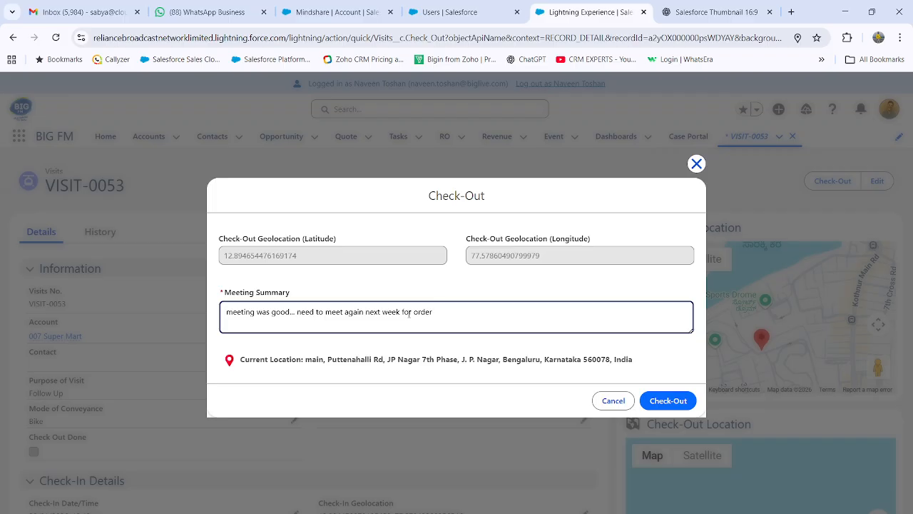
key(ctrl+a)
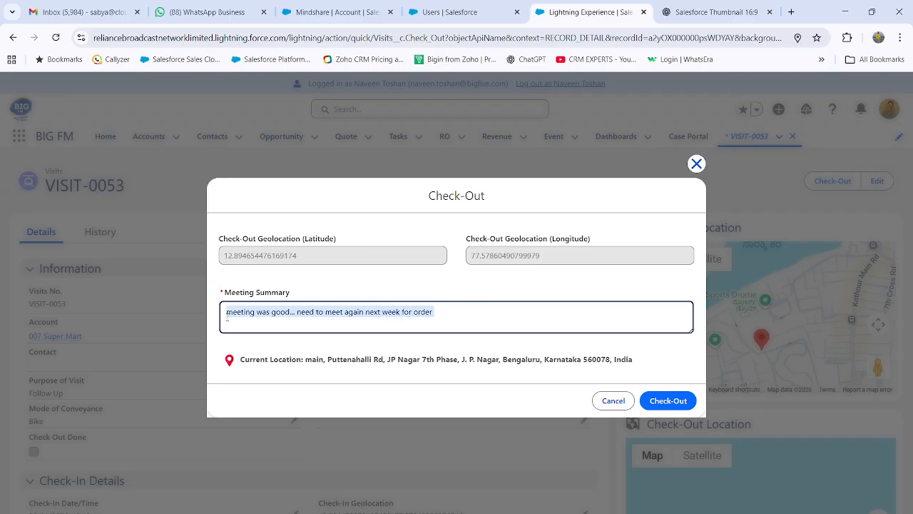
click(676, 402)
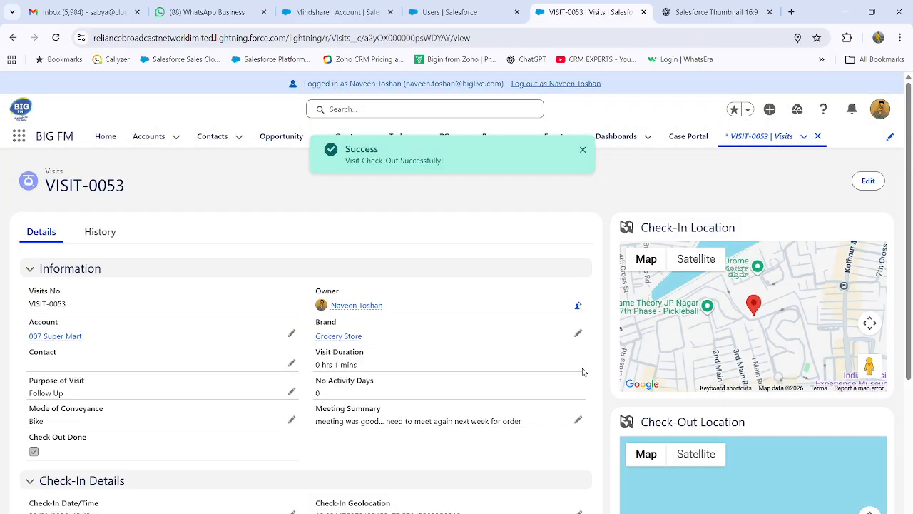
Review the visit's duration, meeting summary and check-out details on the record
scroll(582, 372, down, 2)
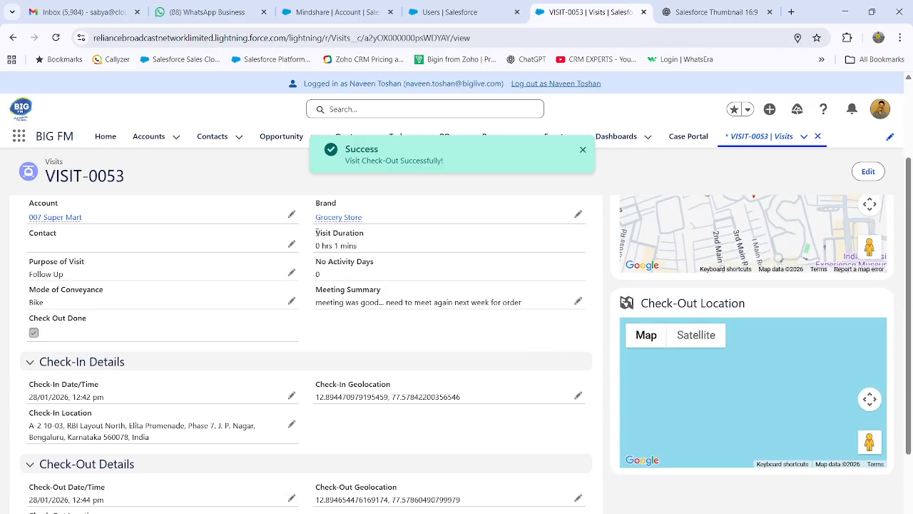
drag(316, 233, 373, 236)
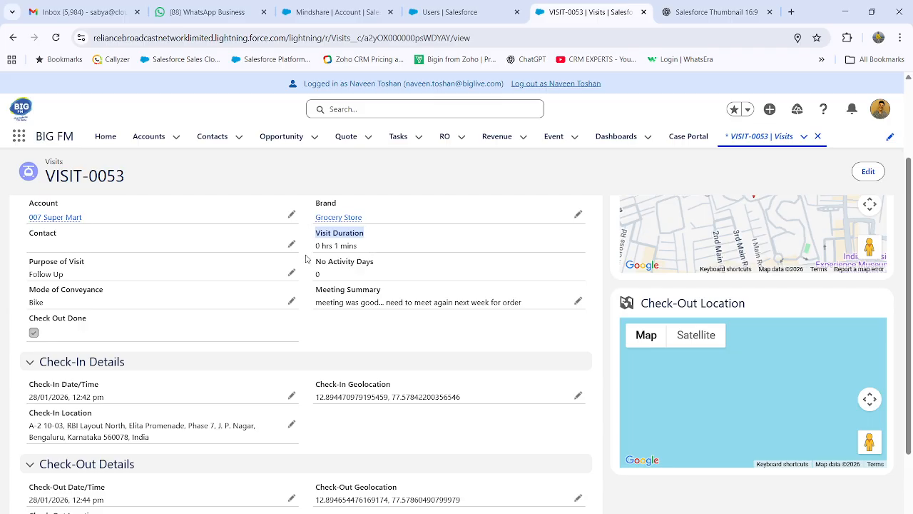
scroll(850, 396, down, 2)
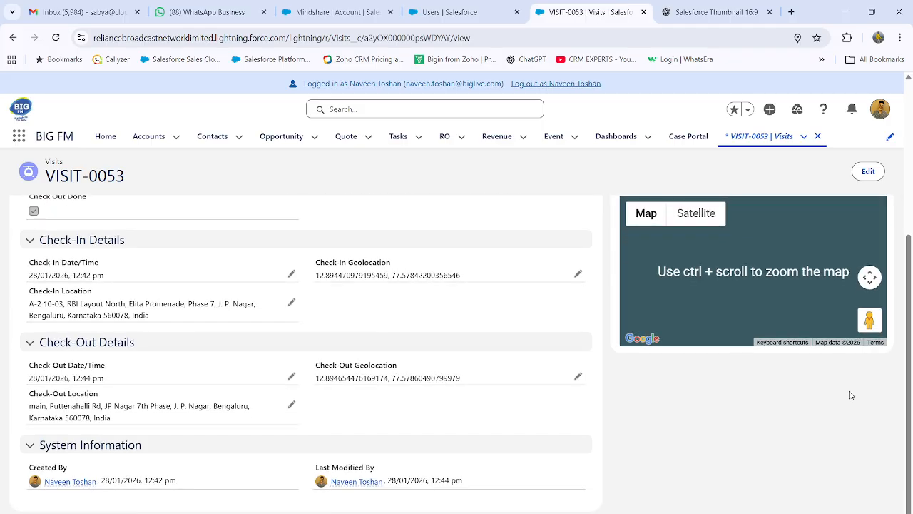
scroll(850, 395, up, 2)
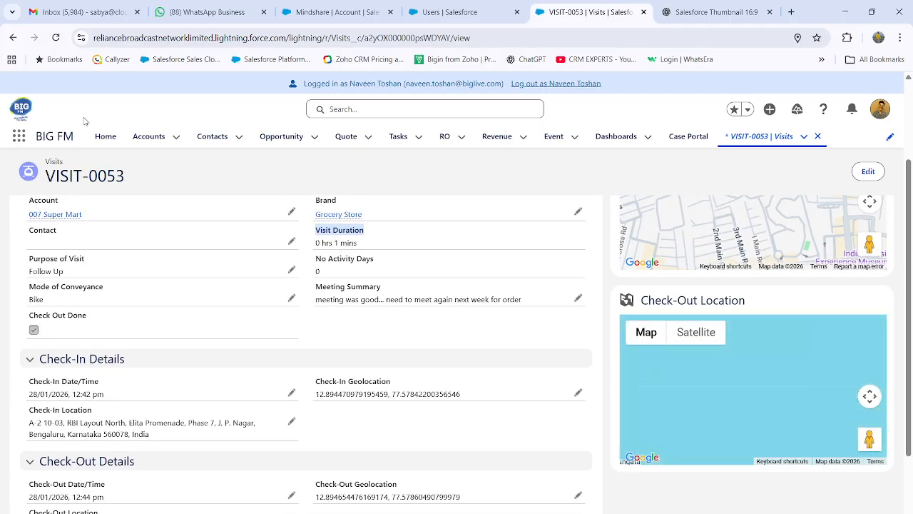
Reload the visit record and review its check-in and check-out location maps
click(55, 37)
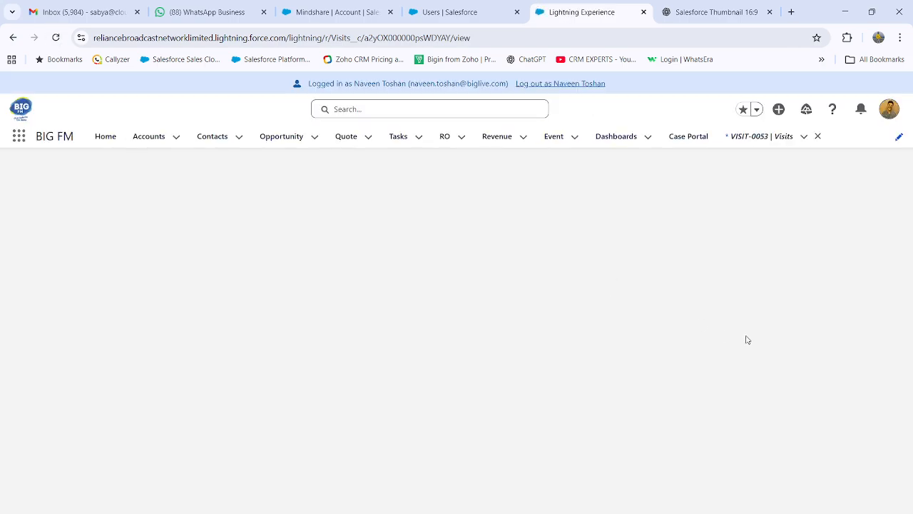
scroll(790, 344, down, 3)
scroll(793, 356, up, 2)
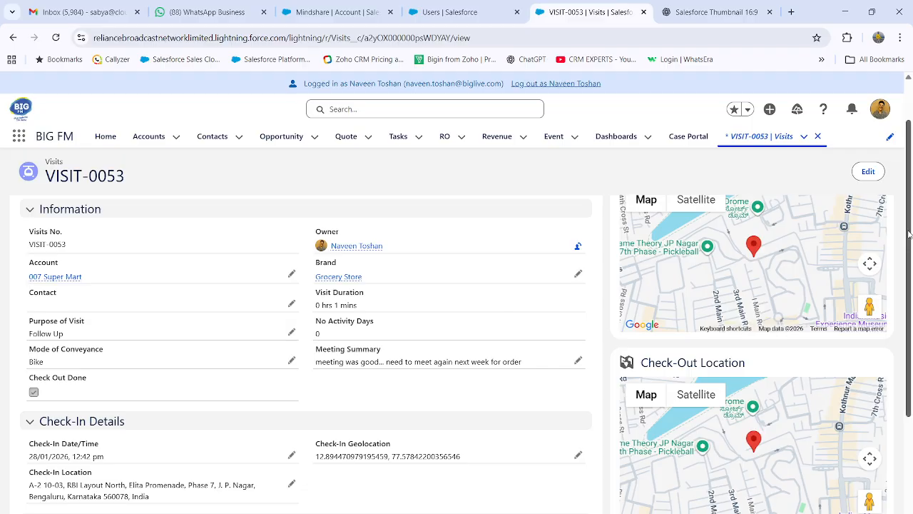
drag(909, 231, 910, 207)
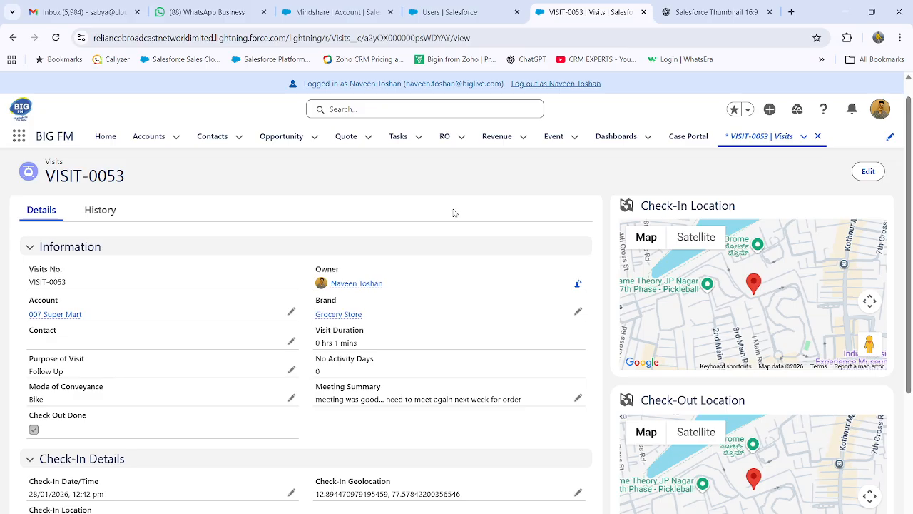
Start a call log on the 007 Super Mart account with the subject "Called Mr. X... He was busy... call again at 1 PM today"
click(59, 315)
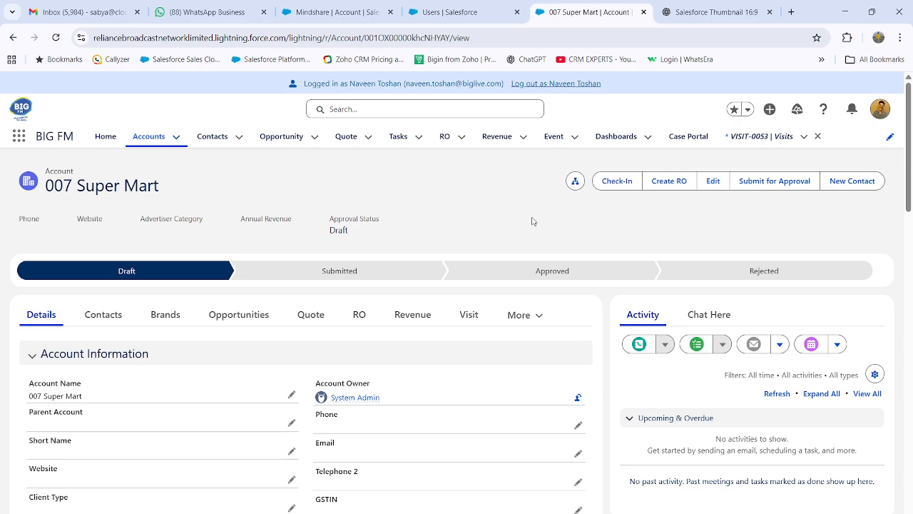
click(639, 344)
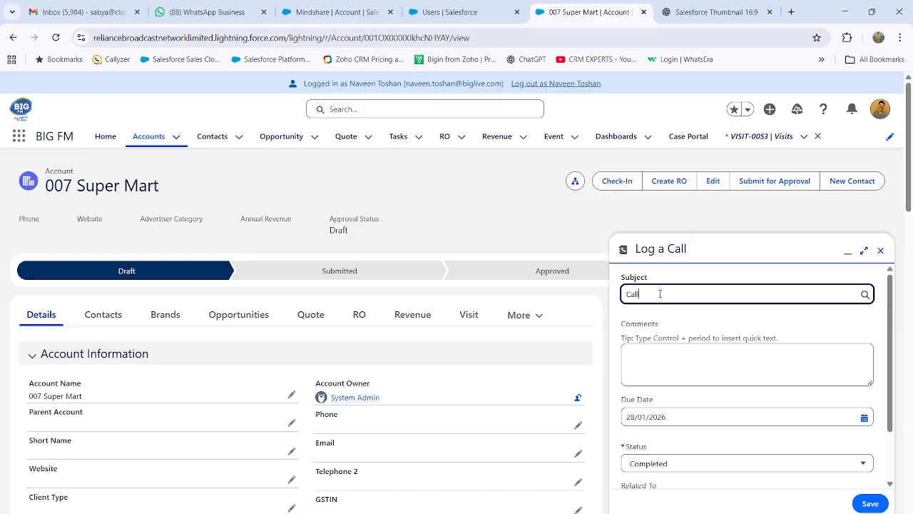
text(ed mr.)
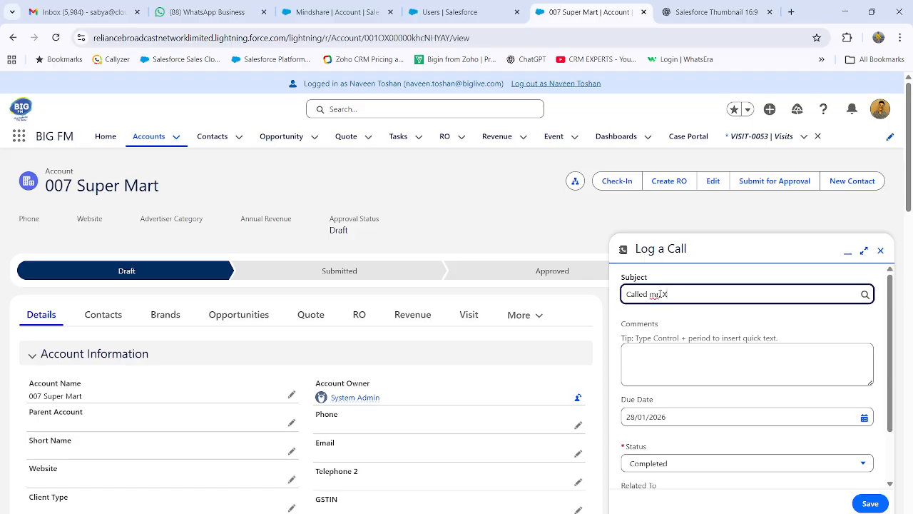
text(X... He was busy... c)
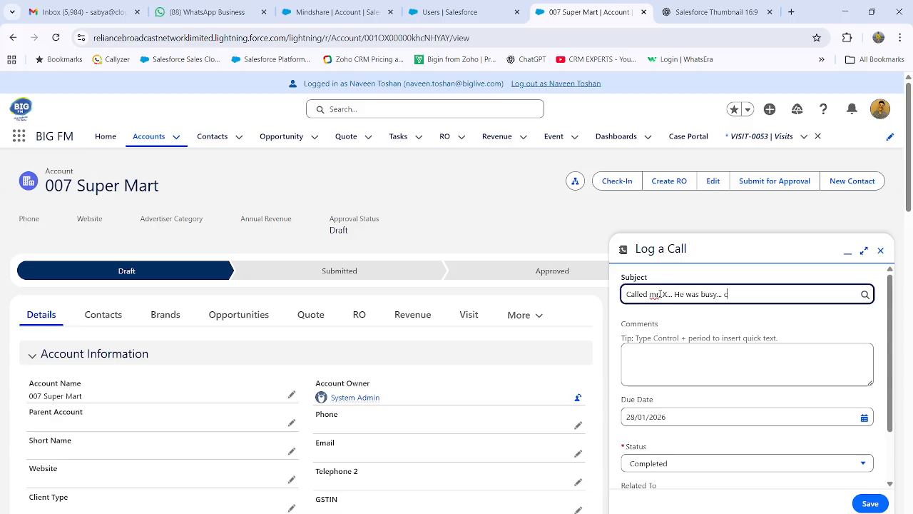
text(all again at 3 PM today)
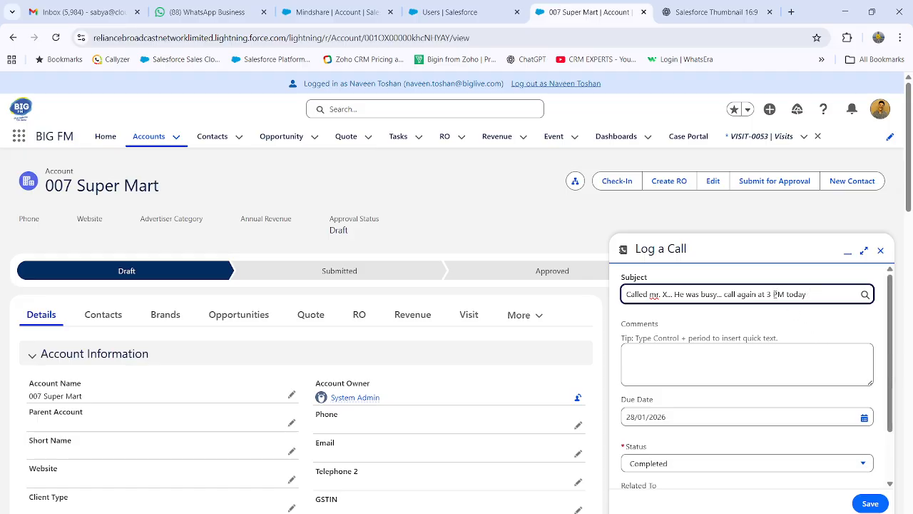
key(BackSpace)
text(1)
click(813, 314)
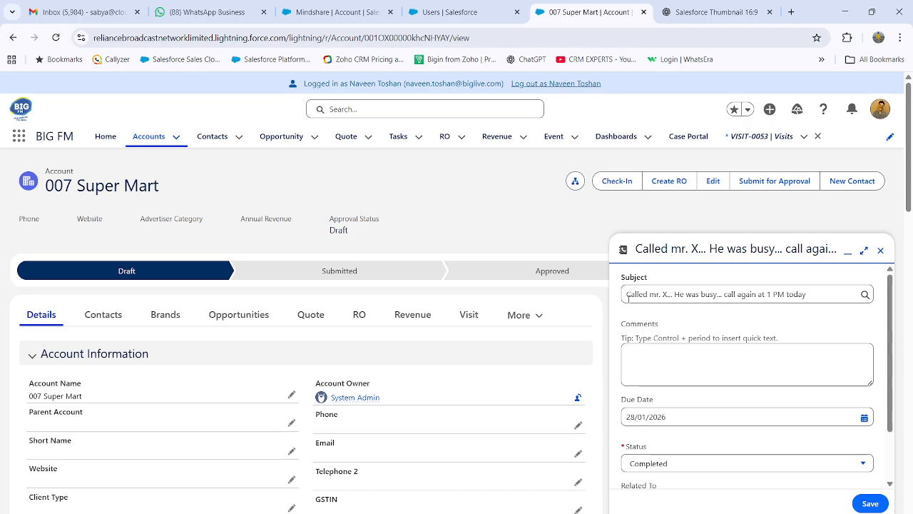
click(656, 294)
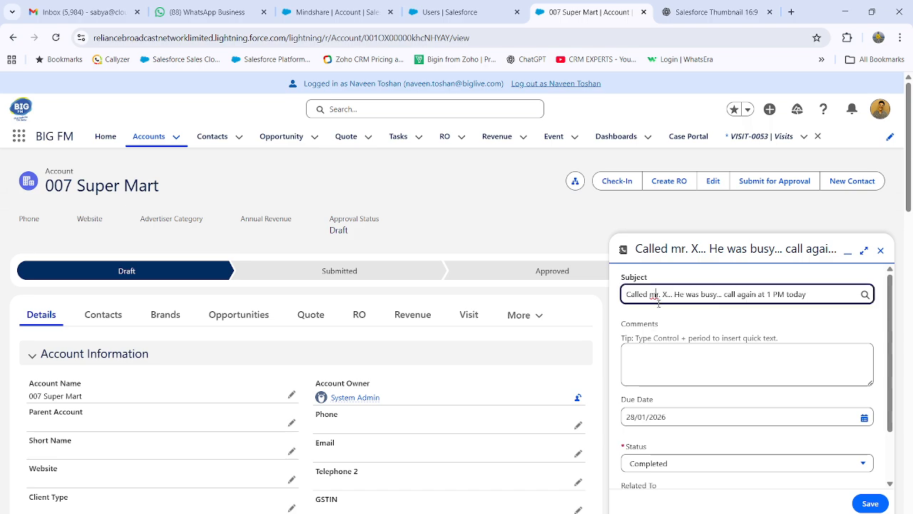
key(BackSpace)
text(M)
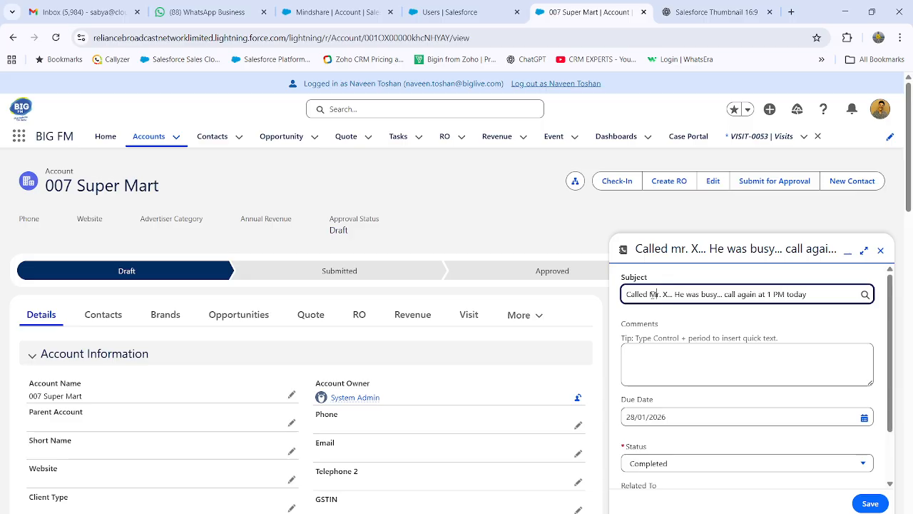
Copy the call's full subject text into its comments
drag(650, 294, 490, 321)
click(823, 284)
key(ctrl+c)
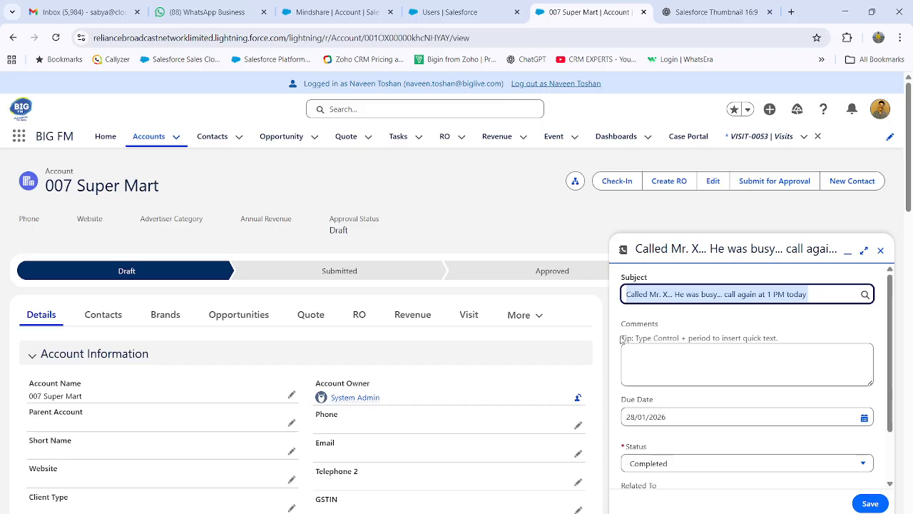
click(642, 360)
key(ctrl+v)
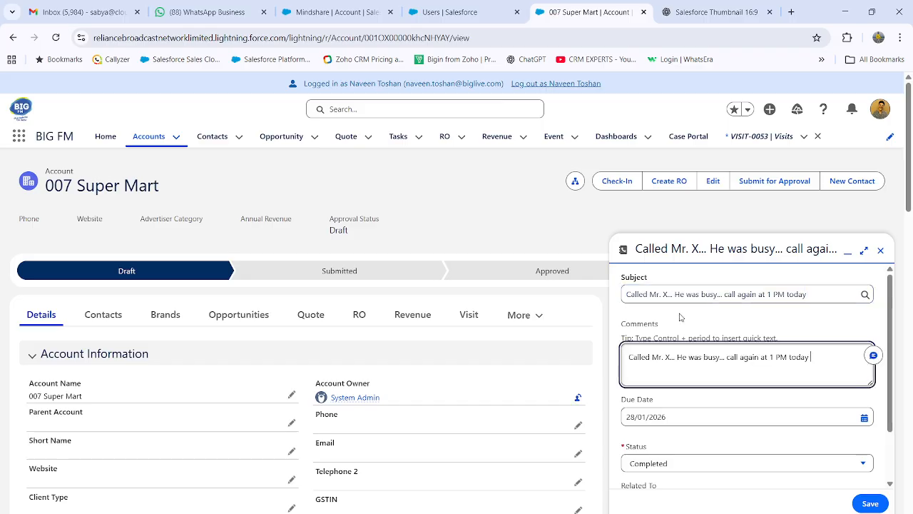
Shorten the call's subject to "Call" and save the call log
drag(639, 294, 827, 294)
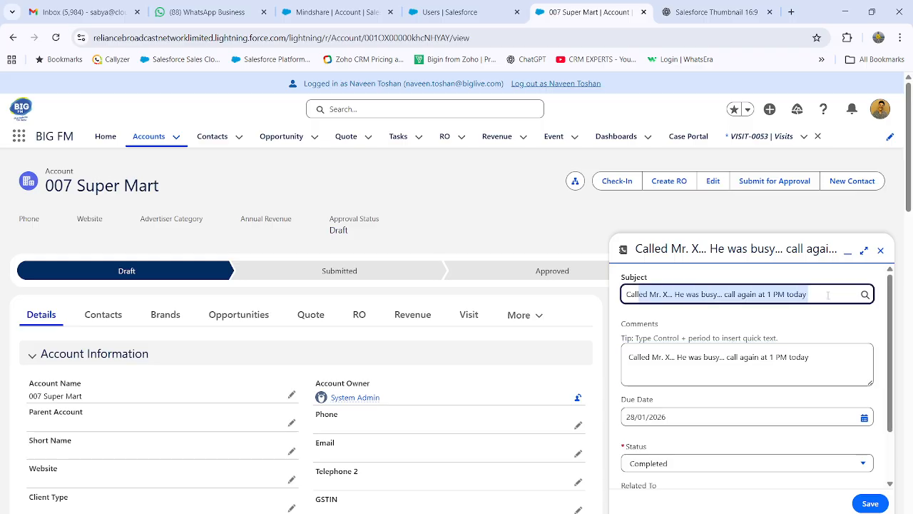
key(BackSpace)
click(757, 318)
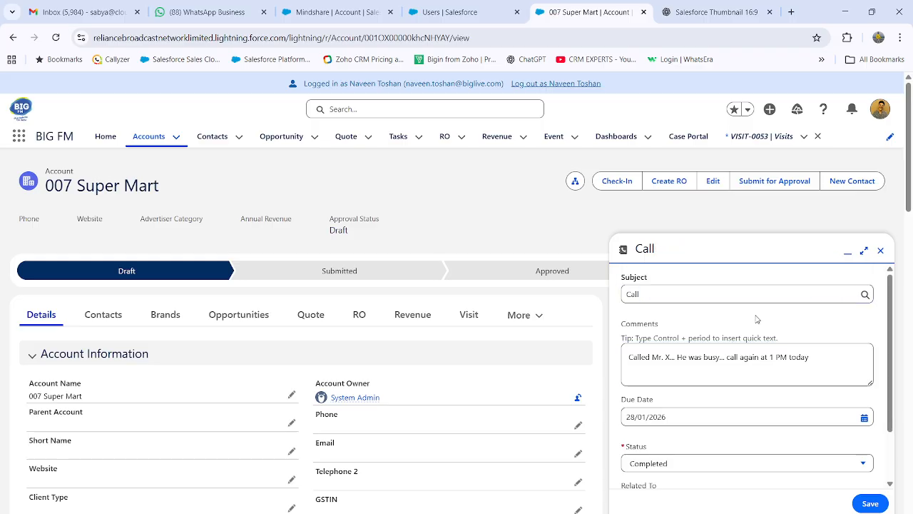
scroll(758, 319, down, 2)
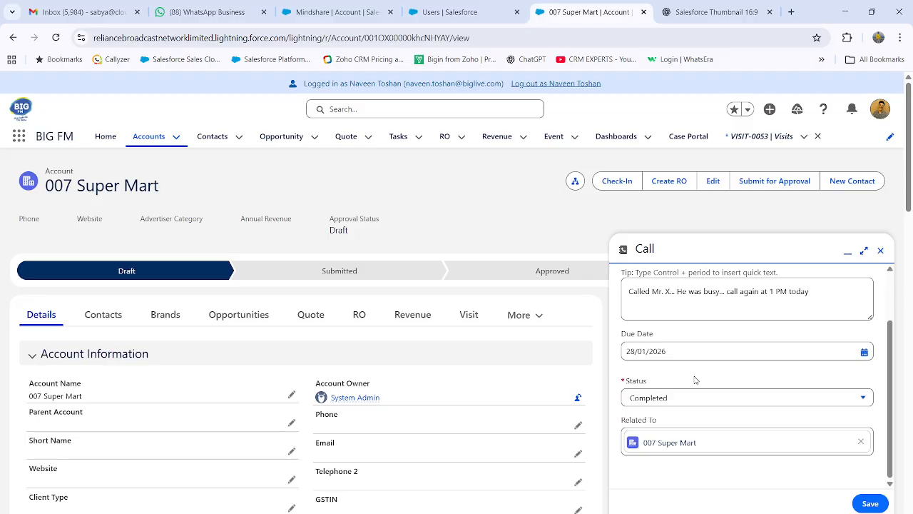
click(871, 504)
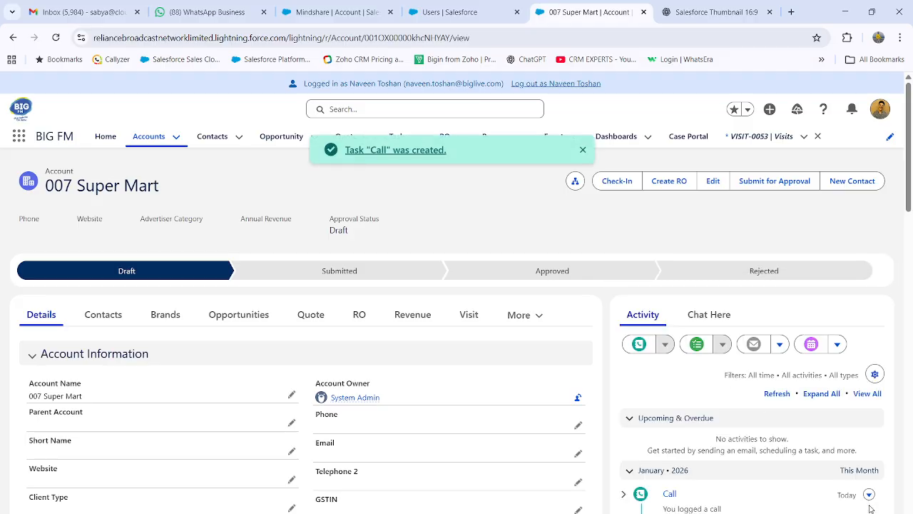
Expand the logged call in the account's activity timeline to read its description
scroll(726, 414, down, 3)
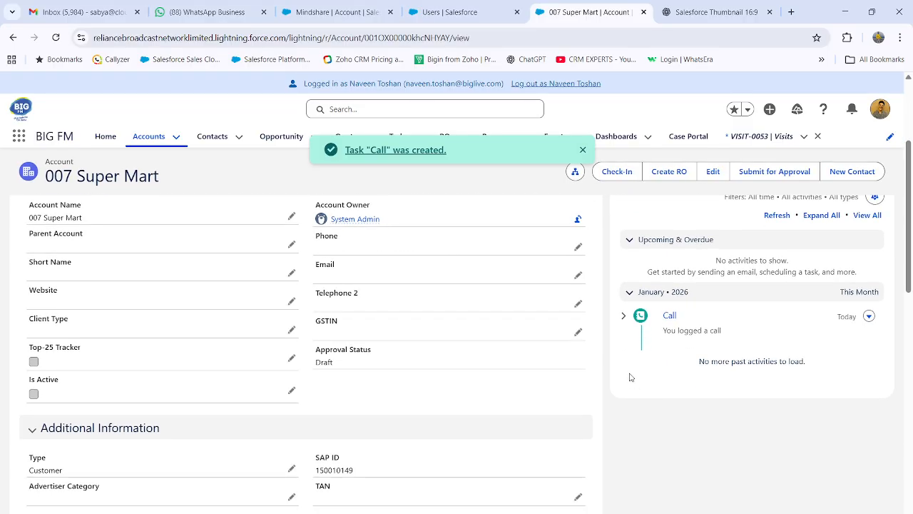
click(623, 320)
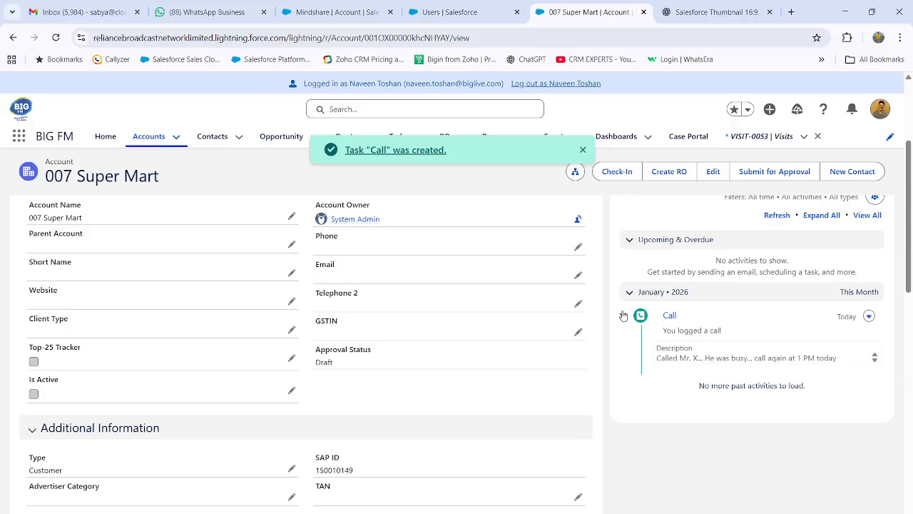
click(623, 318)
click(623, 318)
Start a new task on the account with the subject "call at 1 PM today"
scroll(844, 389, up, 2)
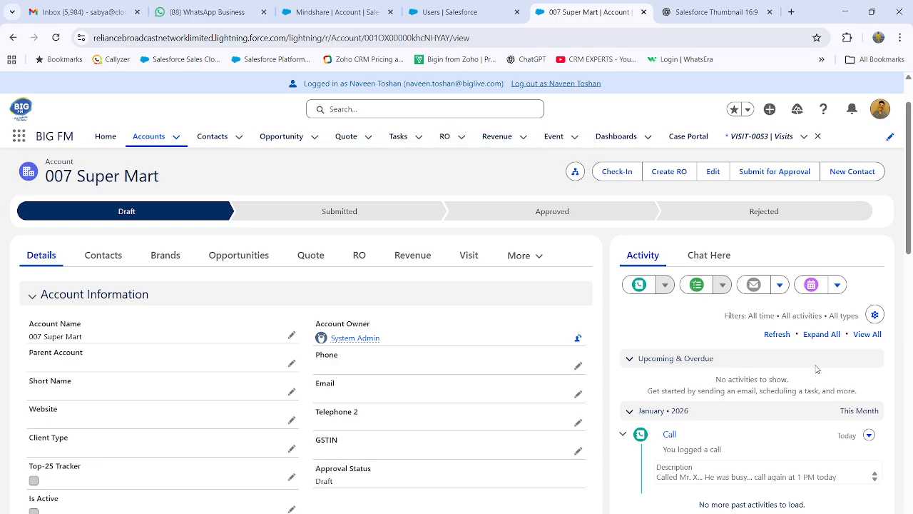
click(698, 287)
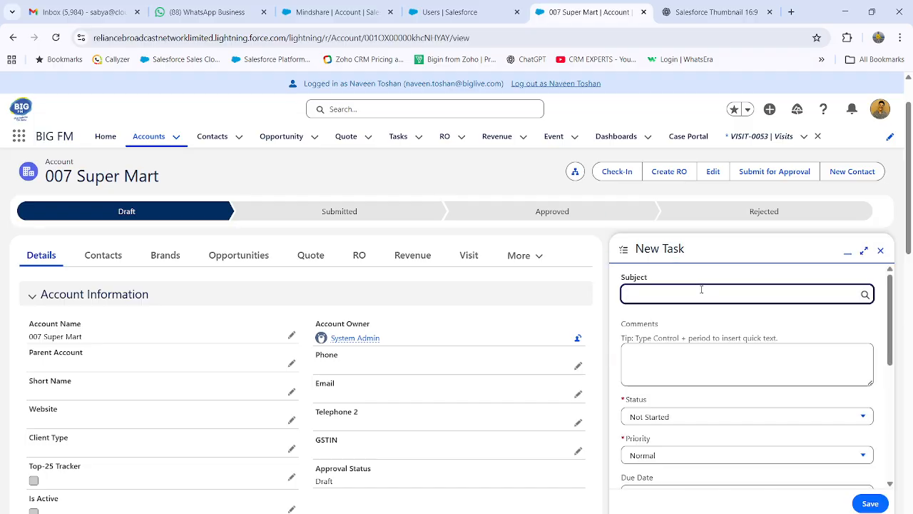
click(650, 293)
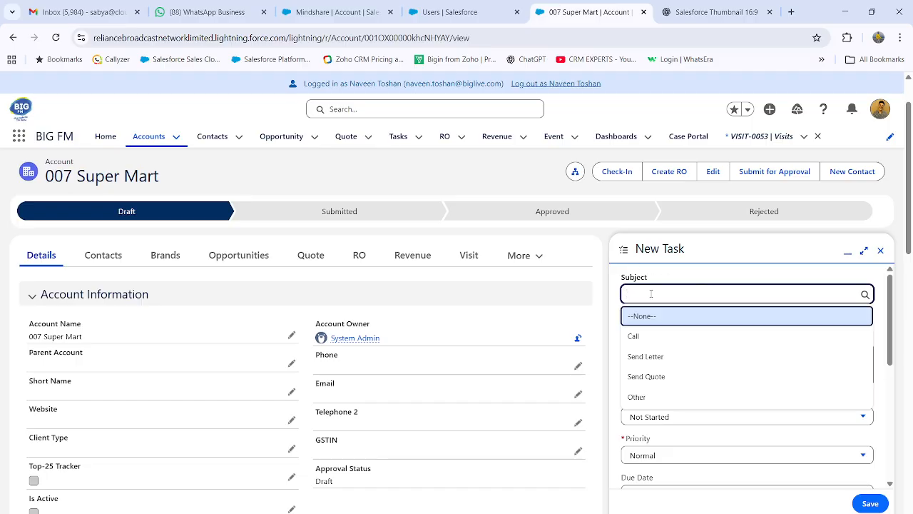
text(call at)
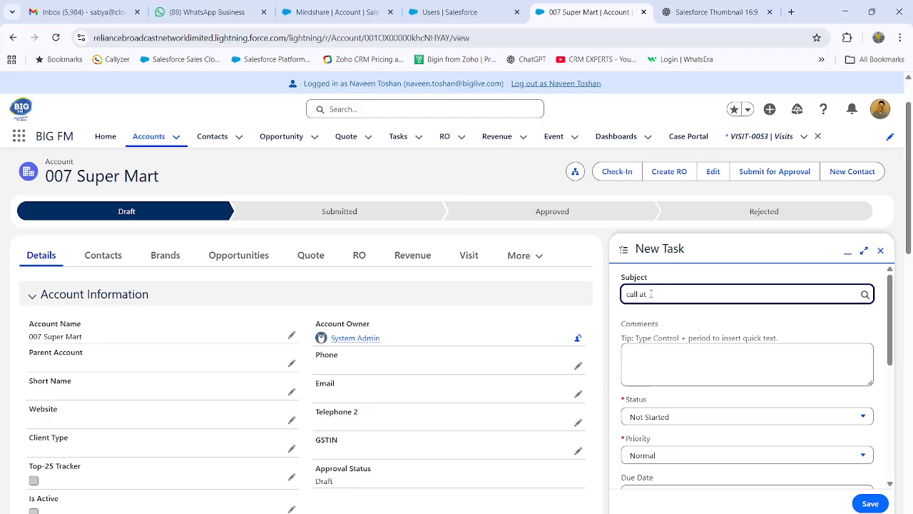
text( 3 PM today)
Set the task's priority to High and its due date to 28/01/2026
scroll(663, 347, down, 2)
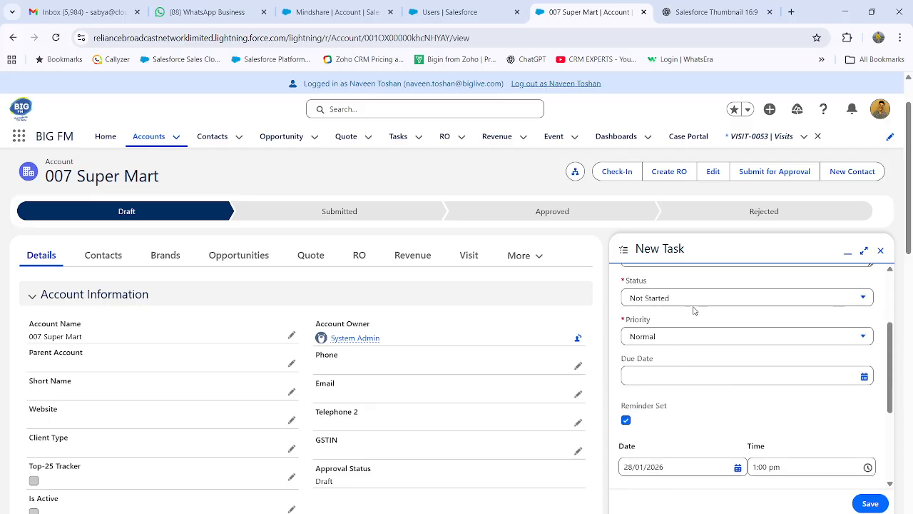
click(670, 343)
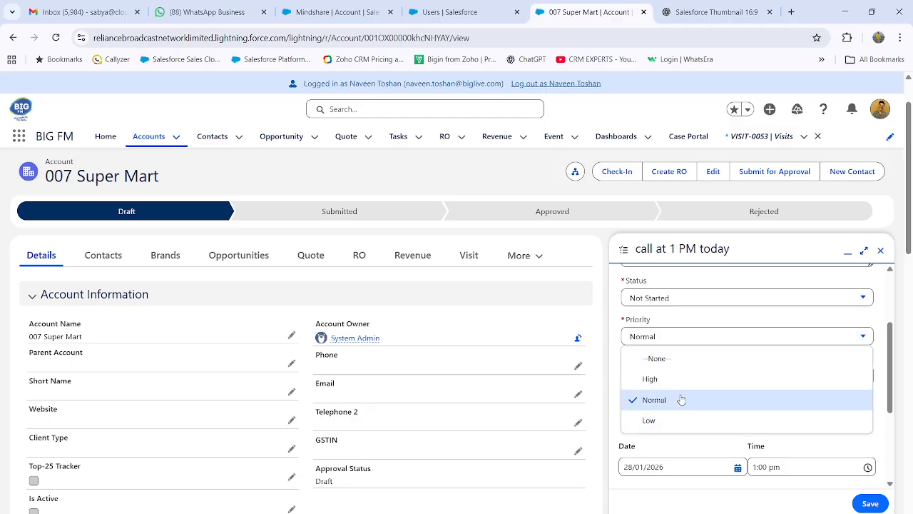
click(681, 378)
click(699, 378)
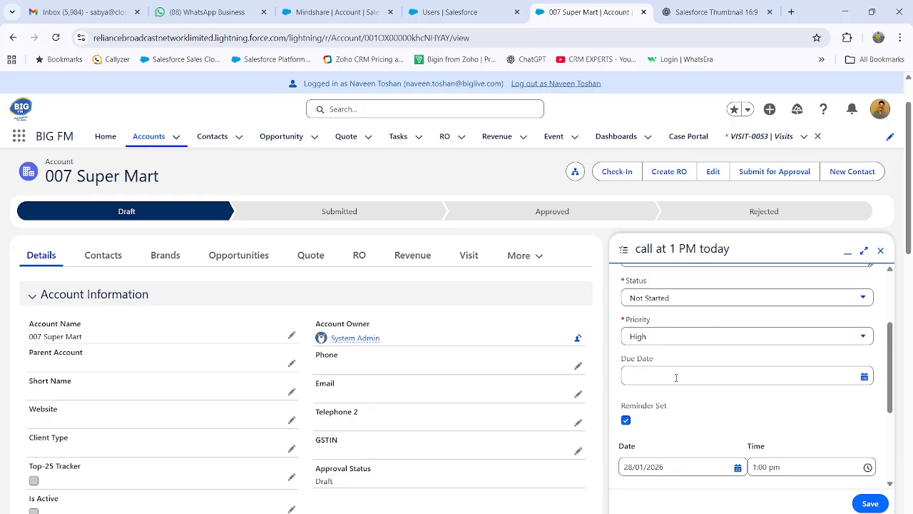
scroll(756, 406, down, 2)
click(789, 424)
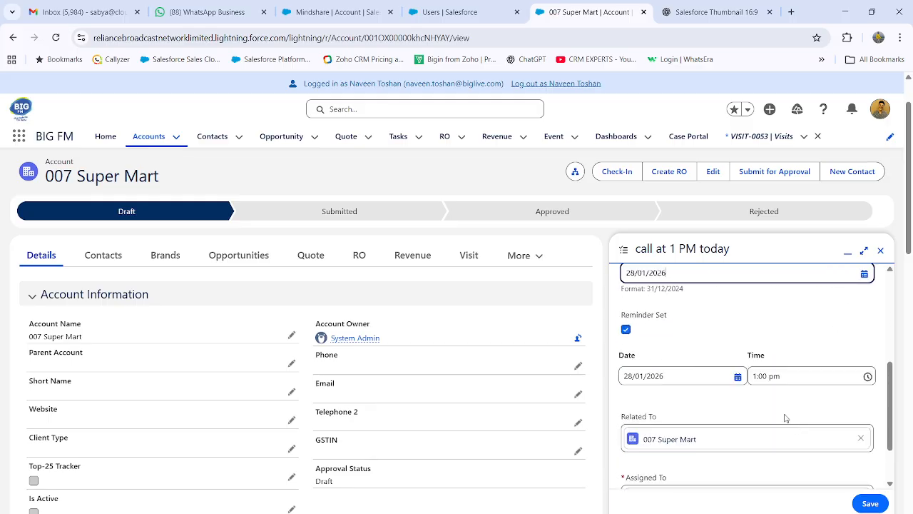
click(731, 347)
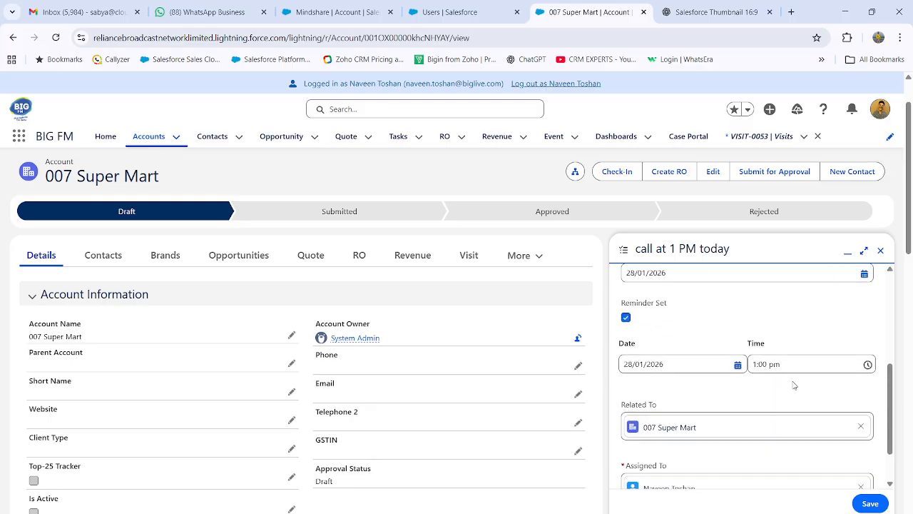
Set the task's reminder time to 12:48 pm and save the task
click(804, 365)
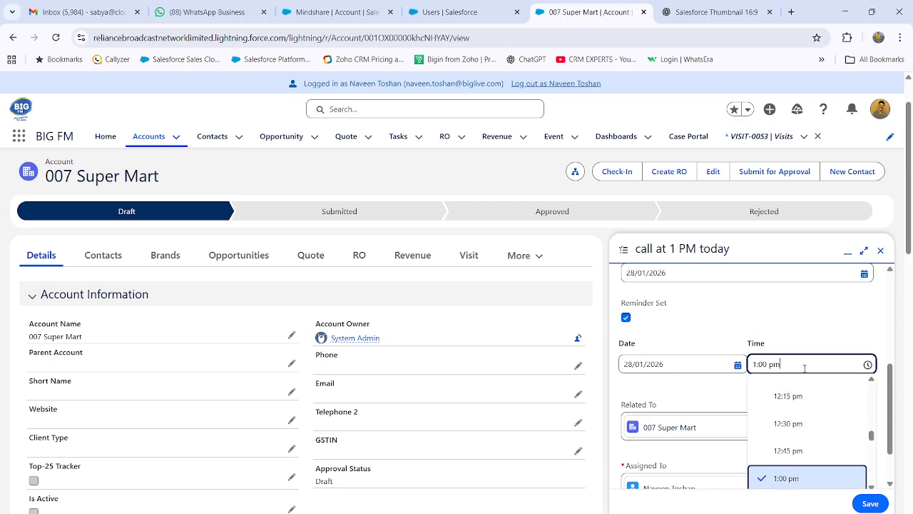
scroll(814, 418, down, 2)
scroll(817, 412, up, 1)
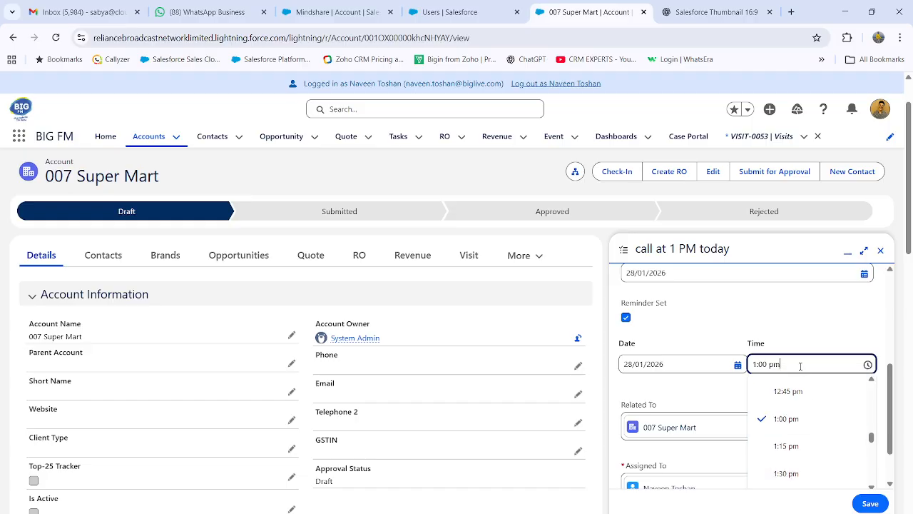
click(807, 396)
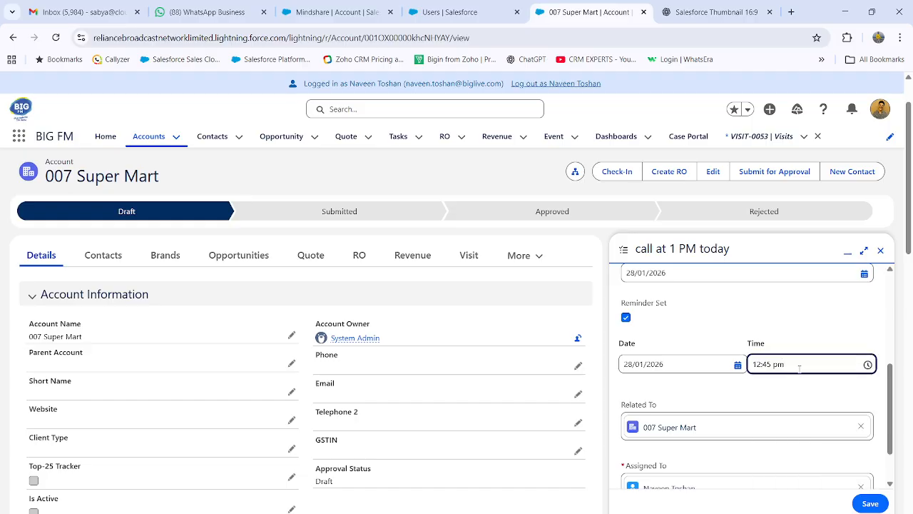
click(799, 365)
key(Up)
key(Left)
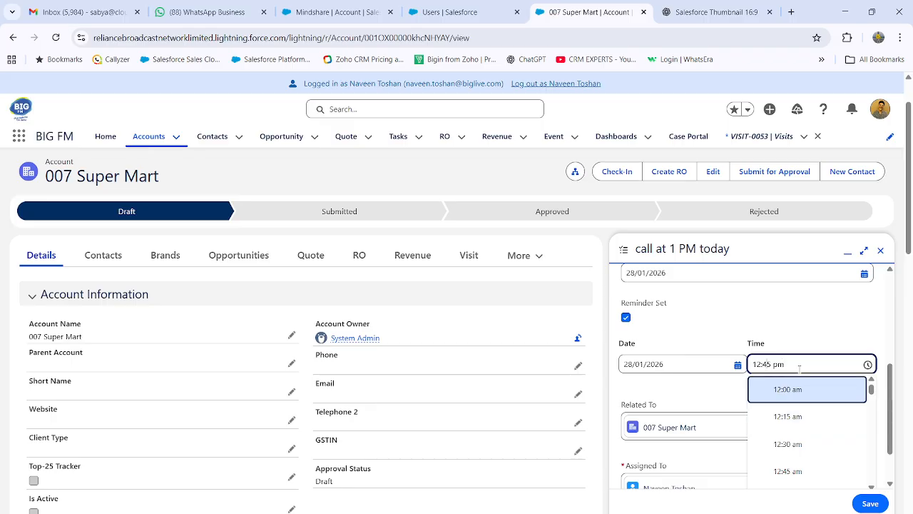
key(BackSpace)
text(9)
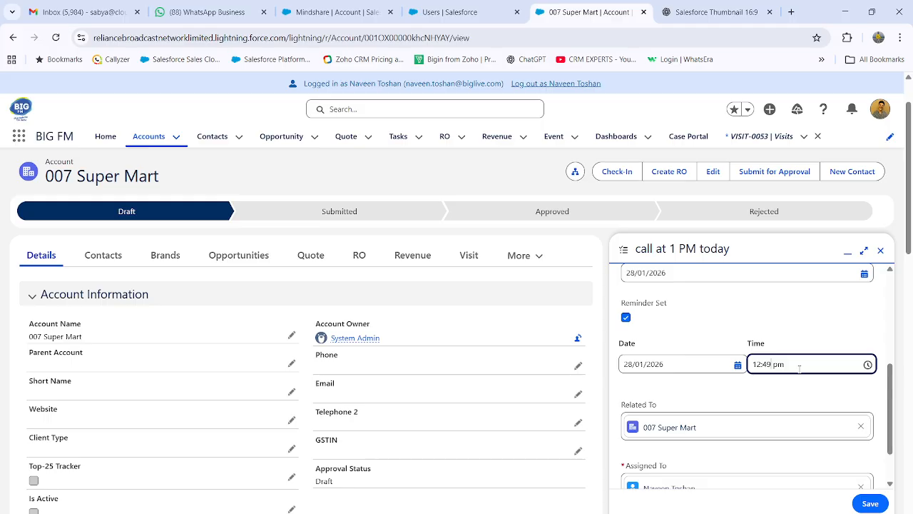
key(BackSpace)
text(8)
click(804, 391)
scroll(721, 407, down, 2)
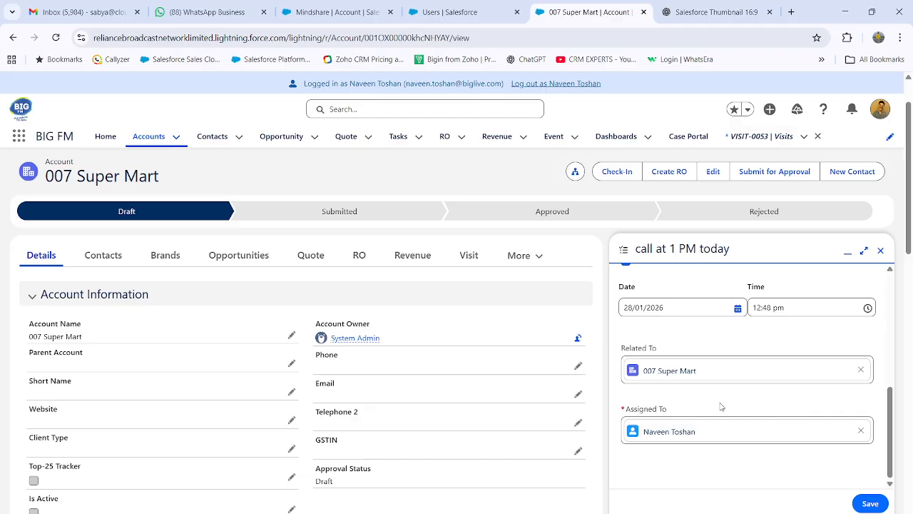
click(870, 504)
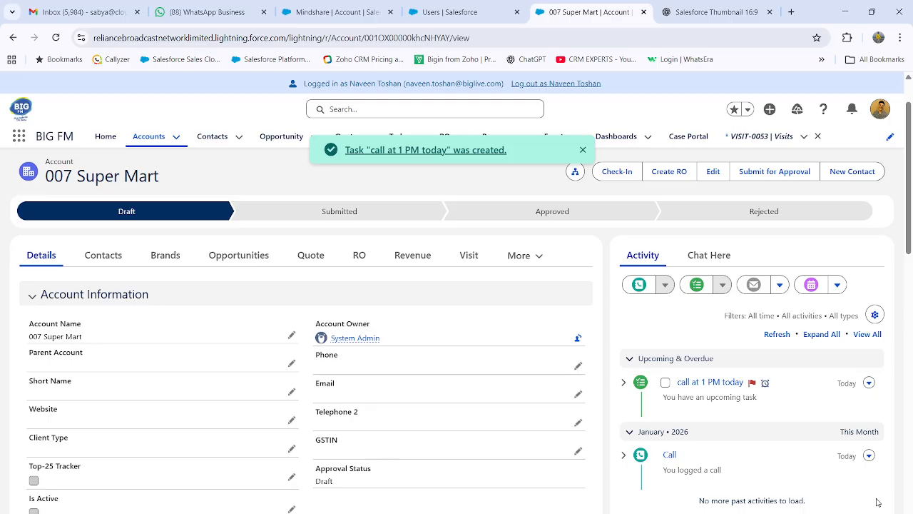
Check the account's contacts, switch to the All Contacts list view and open the Reckitt Benckiser India Pvt Ltd contact
click(583, 151)
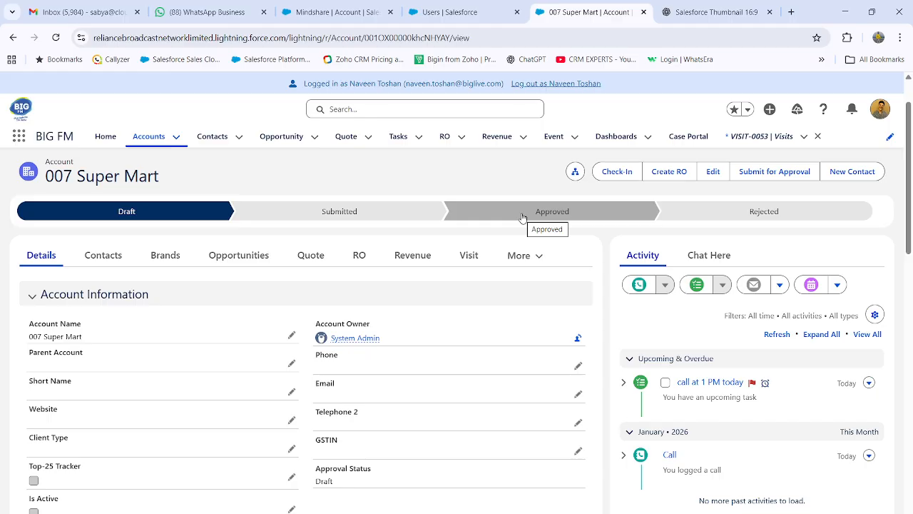
click(101, 258)
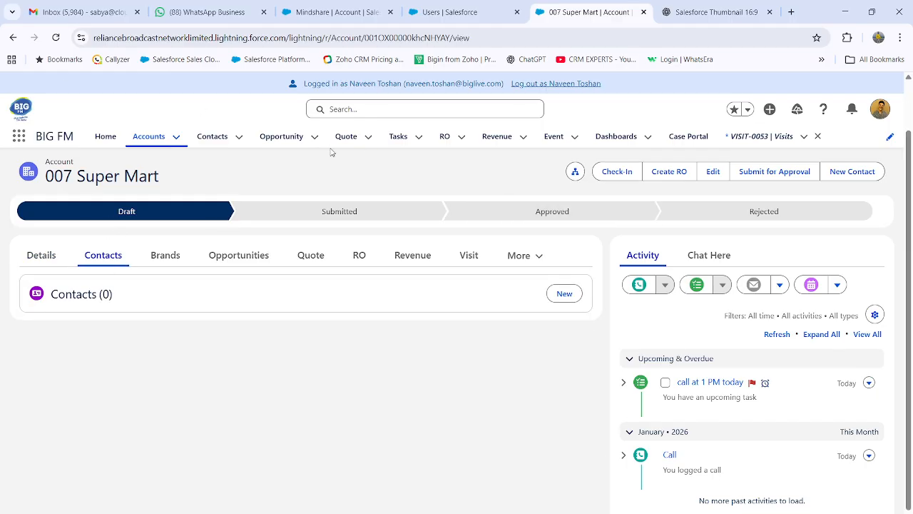
click(220, 137)
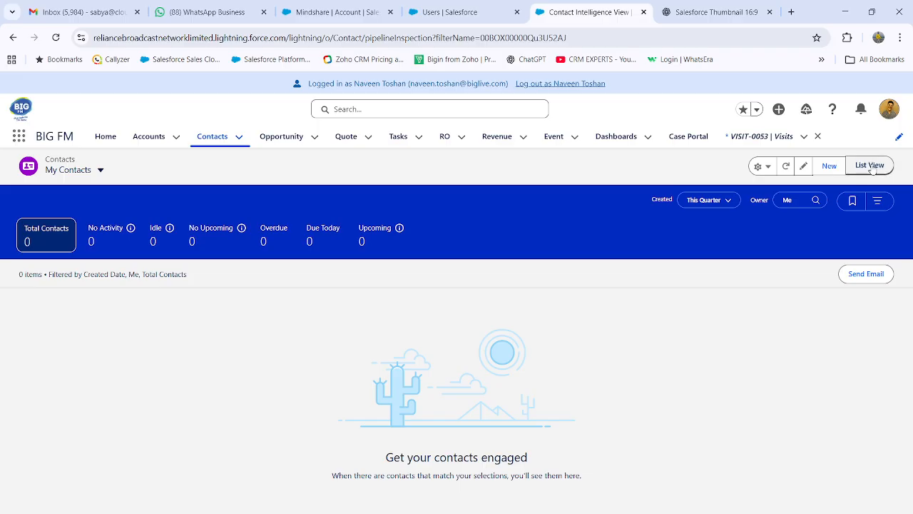
click(871, 167)
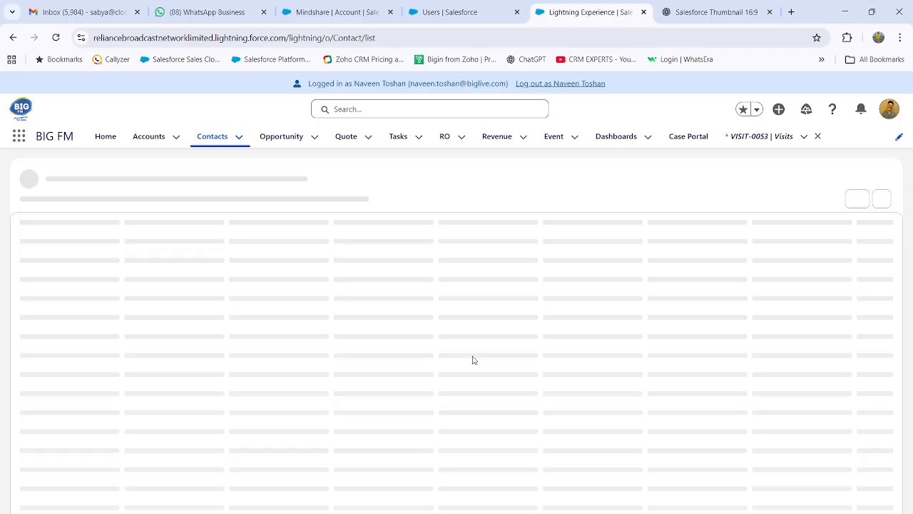
click(114, 189)
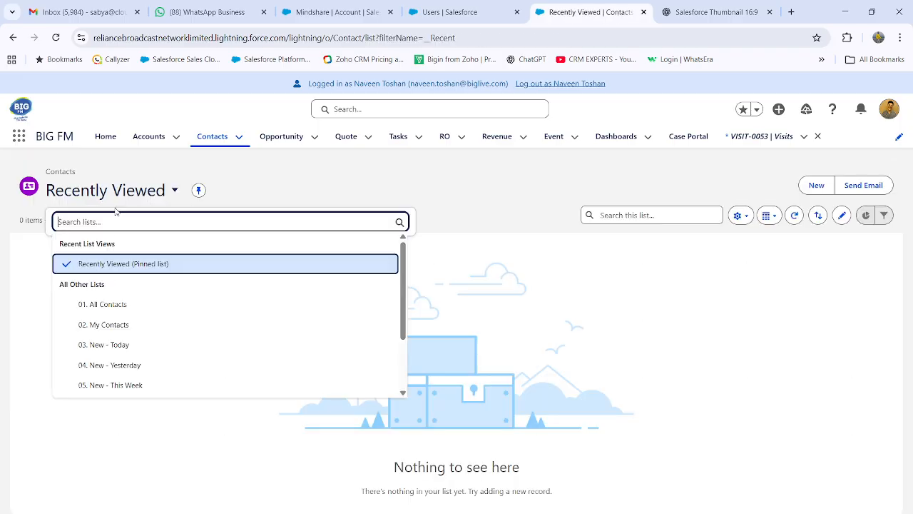
click(111, 307)
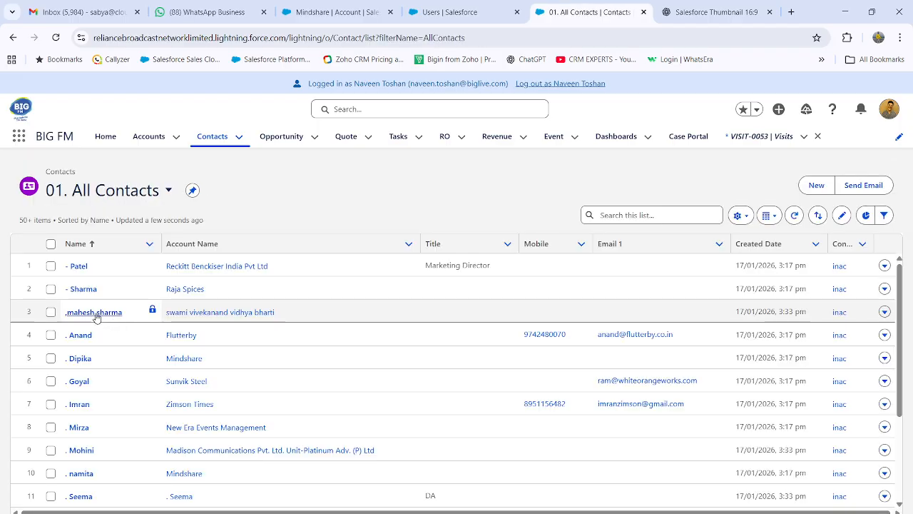
click(79, 265)
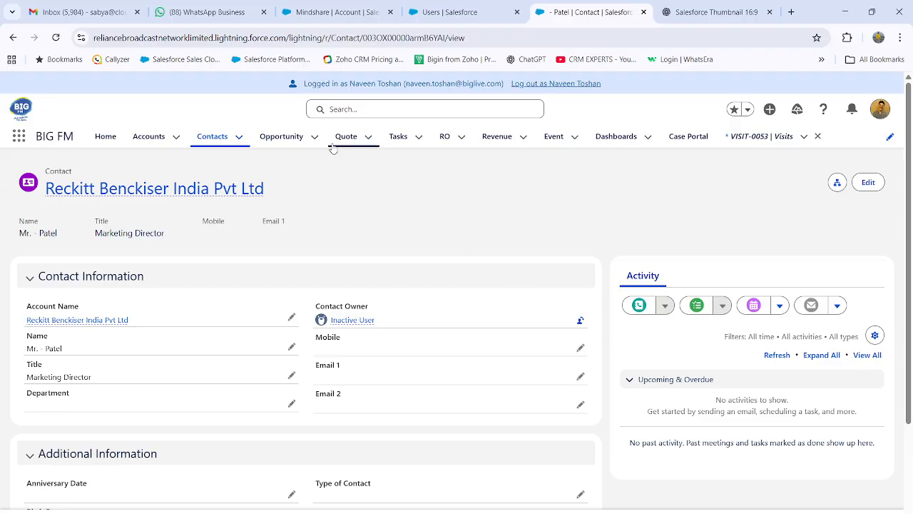
Display the All Opportunities list view, and return to the All Accounts list to look through it
click(285, 136)
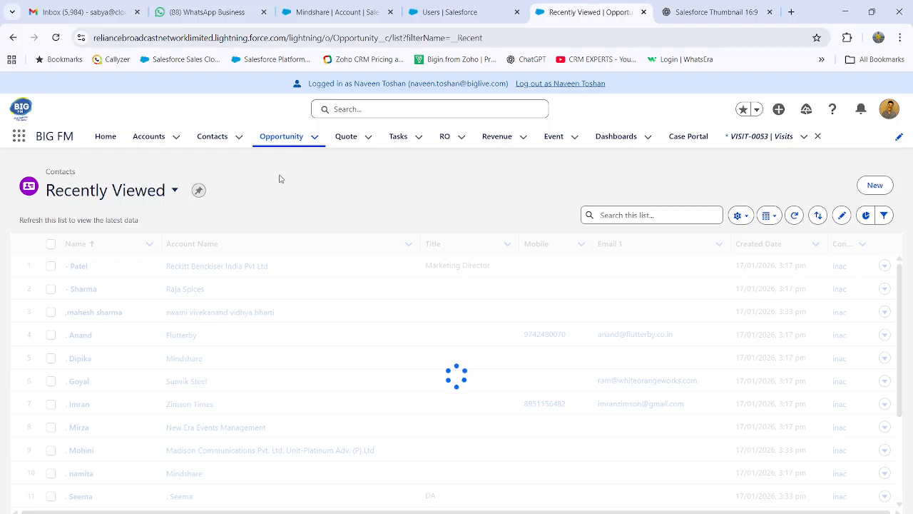
click(136, 189)
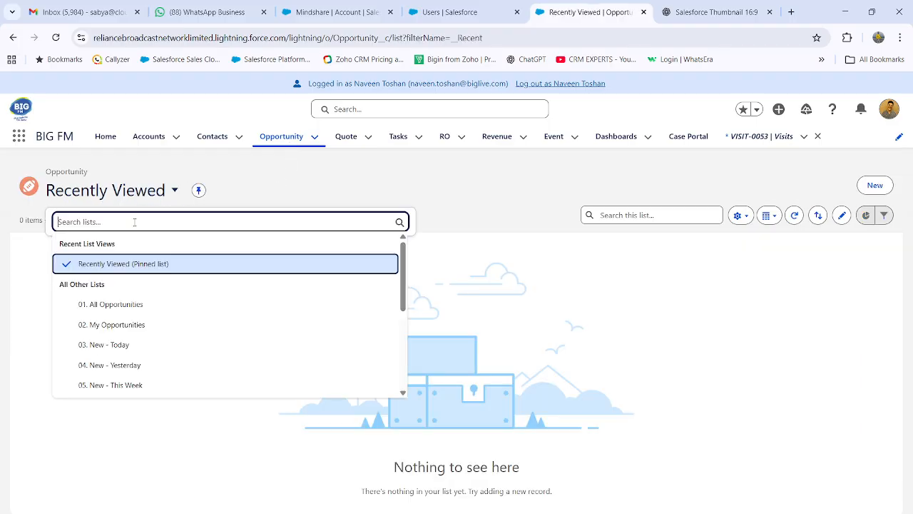
click(131, 304)
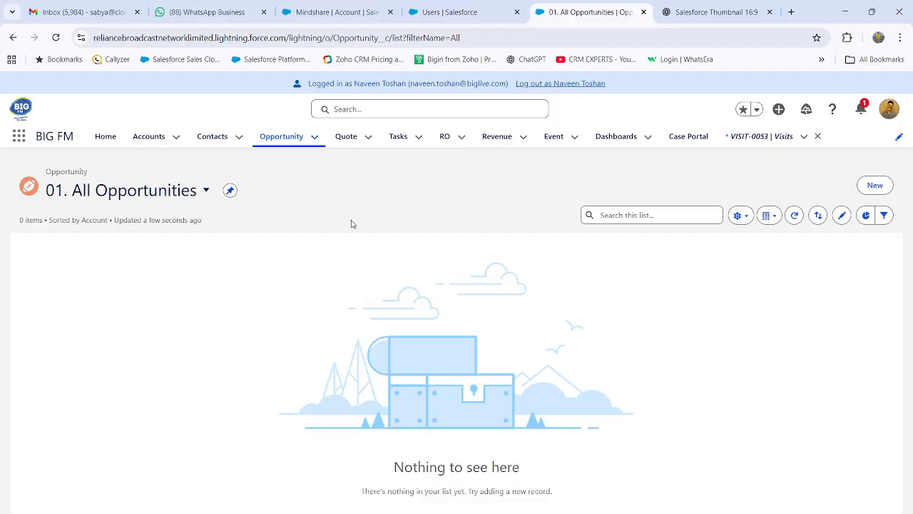
click(156, 139)
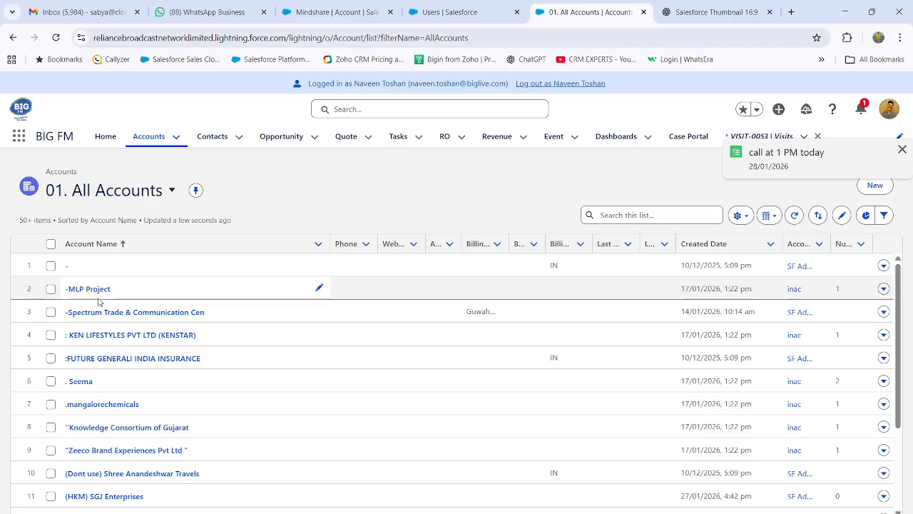
scroll(402, 339, down, 3)
scroll(402, 338, down, 3)
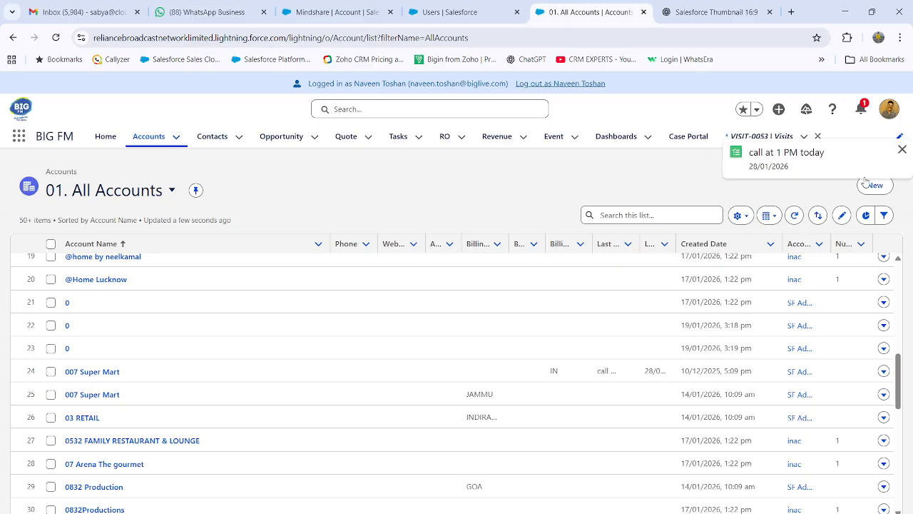
Open the "call at 1 PM today" task from its reminder notification and go to its related 007 Super Mart account
click(863, 113)
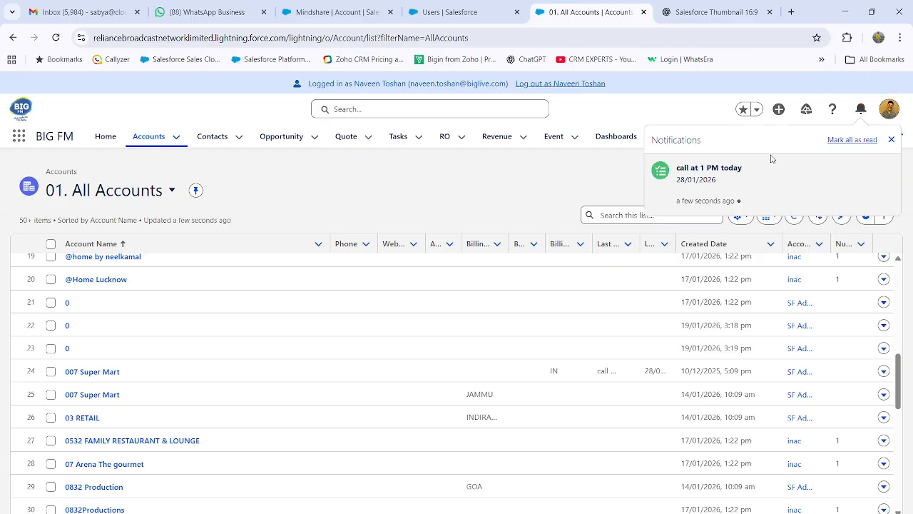
click(720, 179)
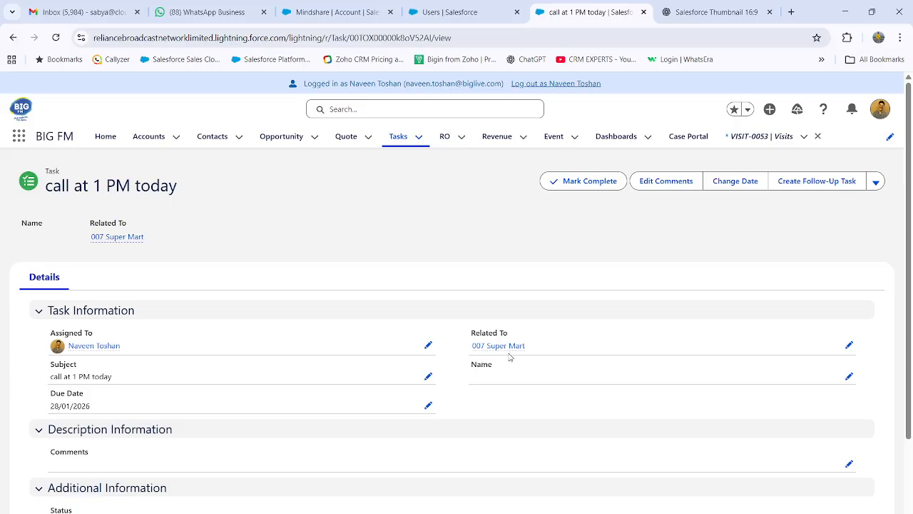
click(503, 346)
scroll(813, 369, down, 3)
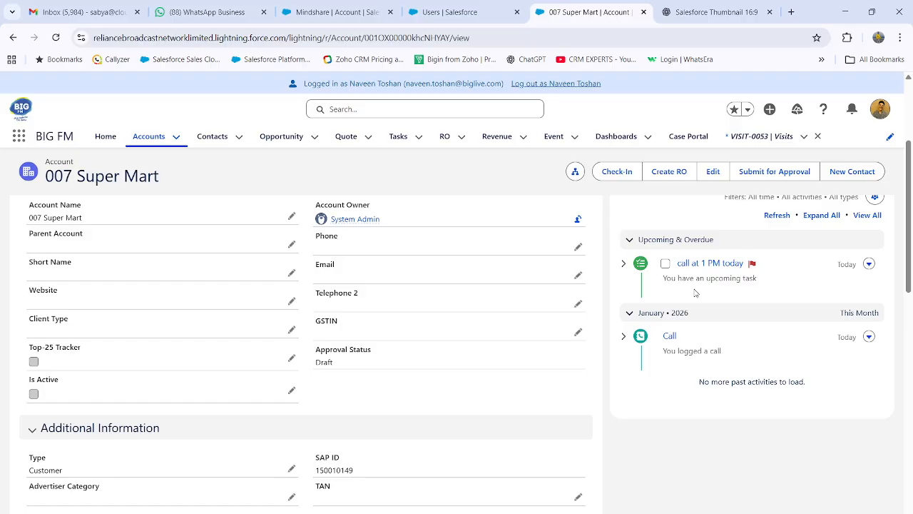
Edit the "call at 1 PM today" task and add the comment "Asked me to come to his office tomorrow at 1 PM"
click(869, 264)
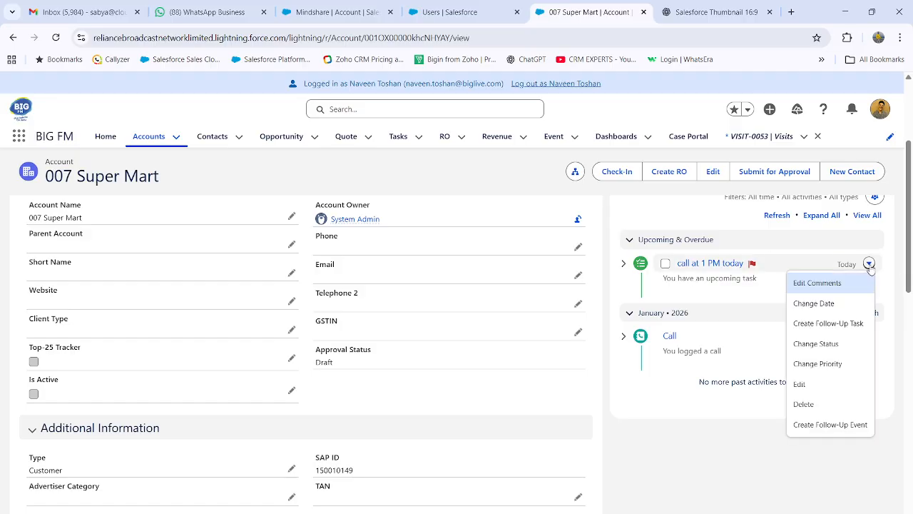
click(807, 386)
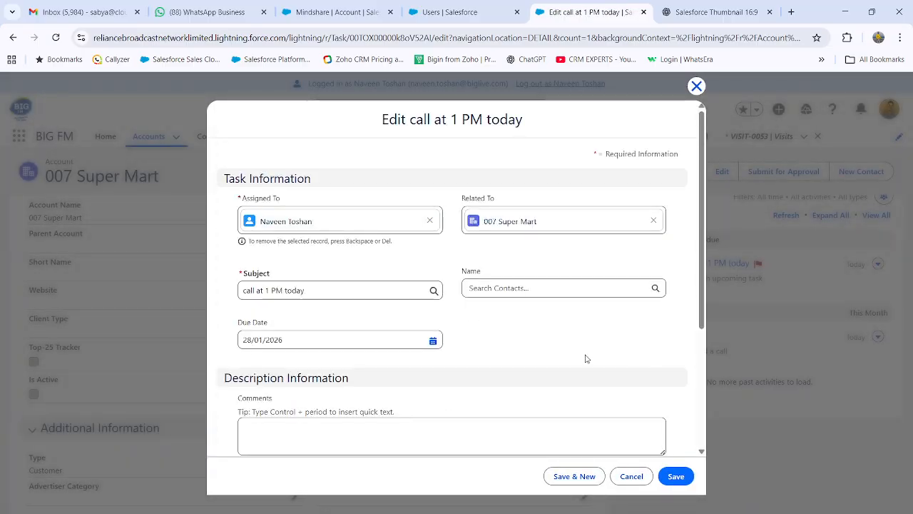
scroll(295, 331, down, 2)
click(271, 311)
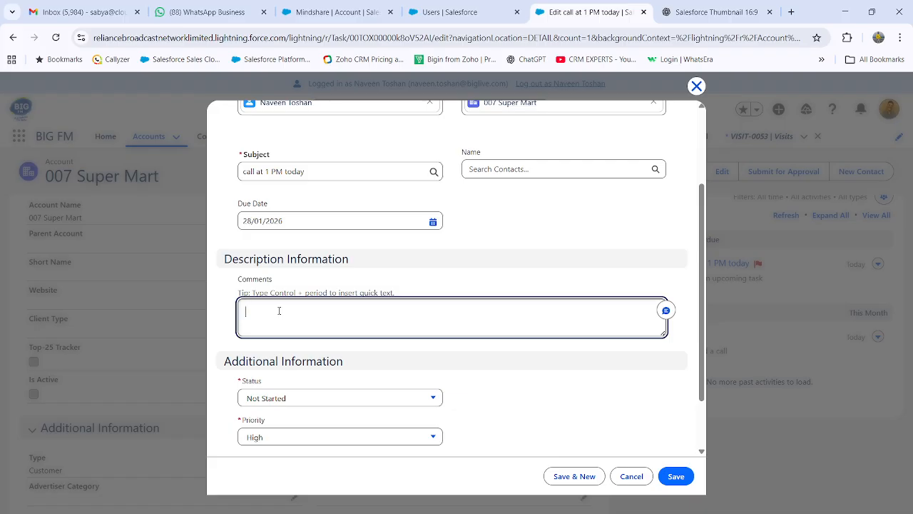
text(Asked me to come to his office tomorrow at 1 PM)
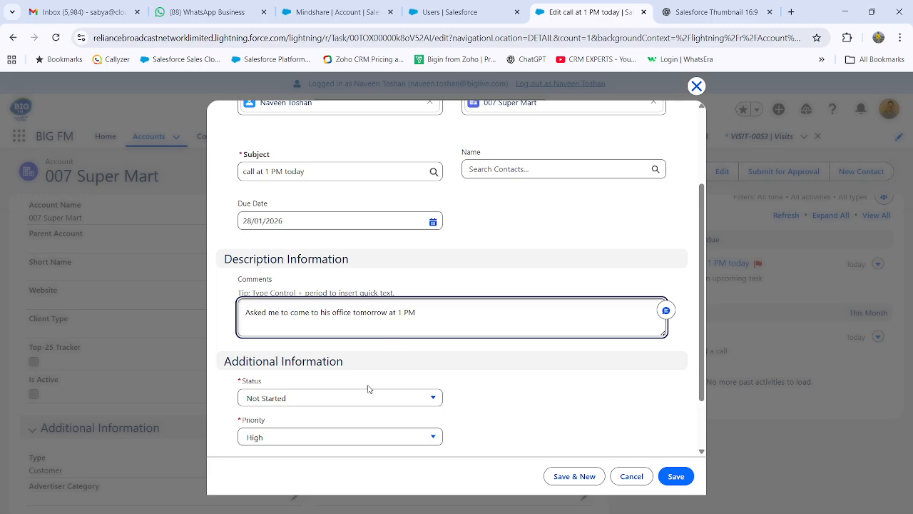
Set the task's status to Completed and save it
click(296, 404)
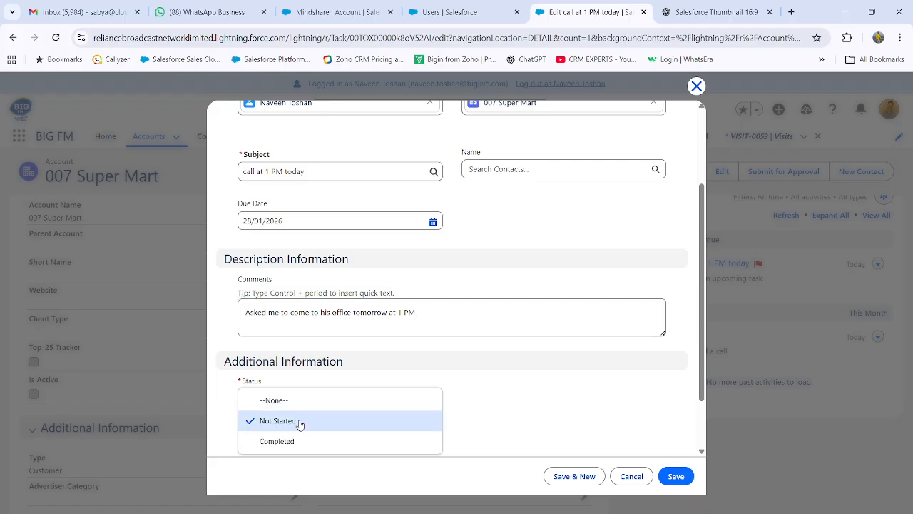
click(300, 442)
scroll(509, 403, up, 2)
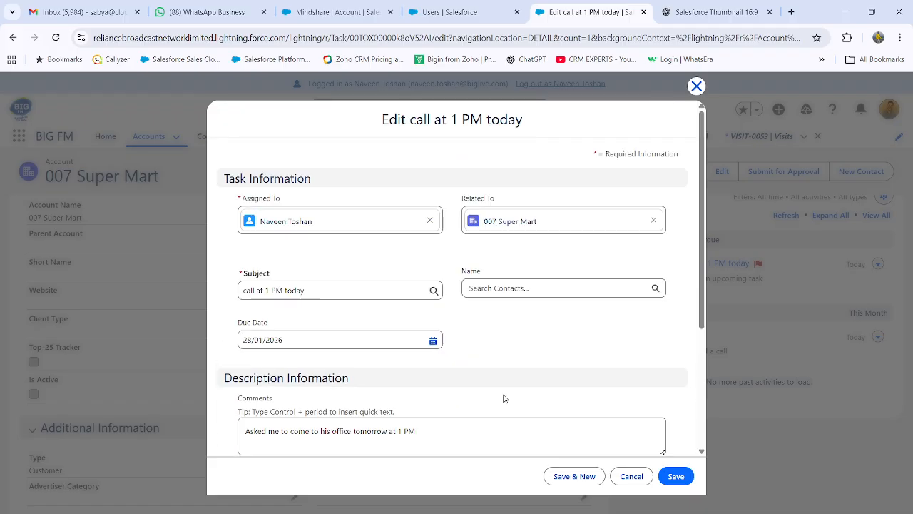
click(678, 481)
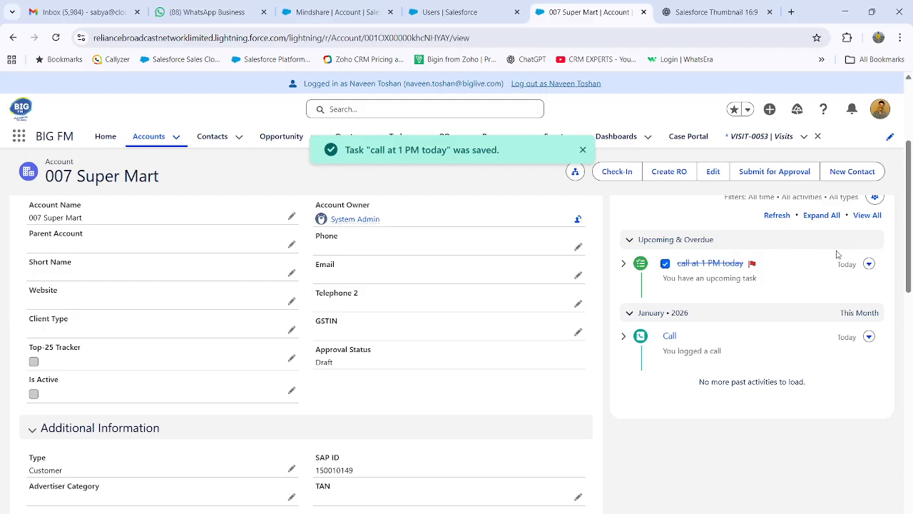
Refresh the account's activity timeline and expand the completed task to read its description
scroll(856, 241, up, 1)
click(773, 274)
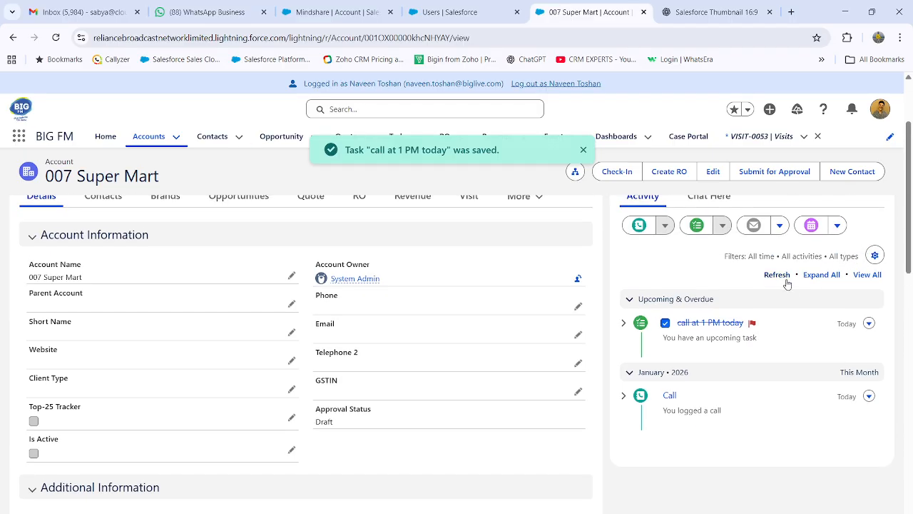
scroll(678, 292, down, 1)
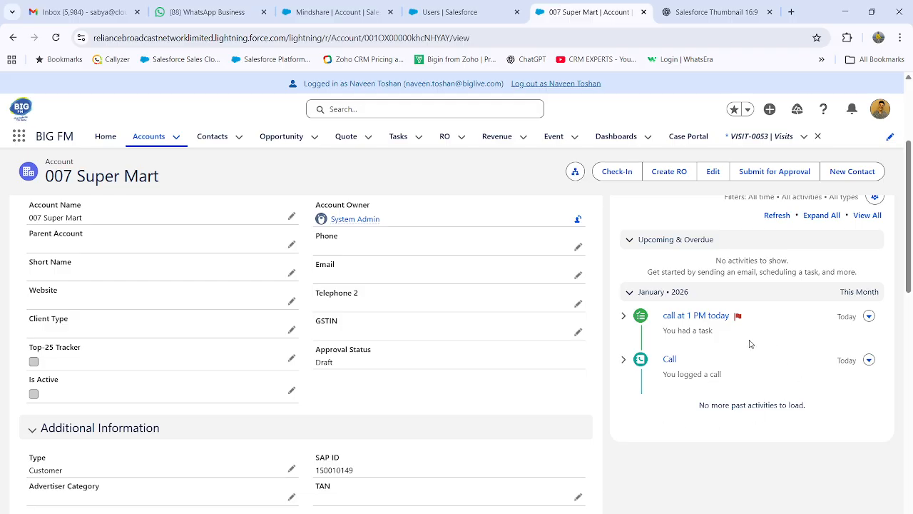
click(623, 315)
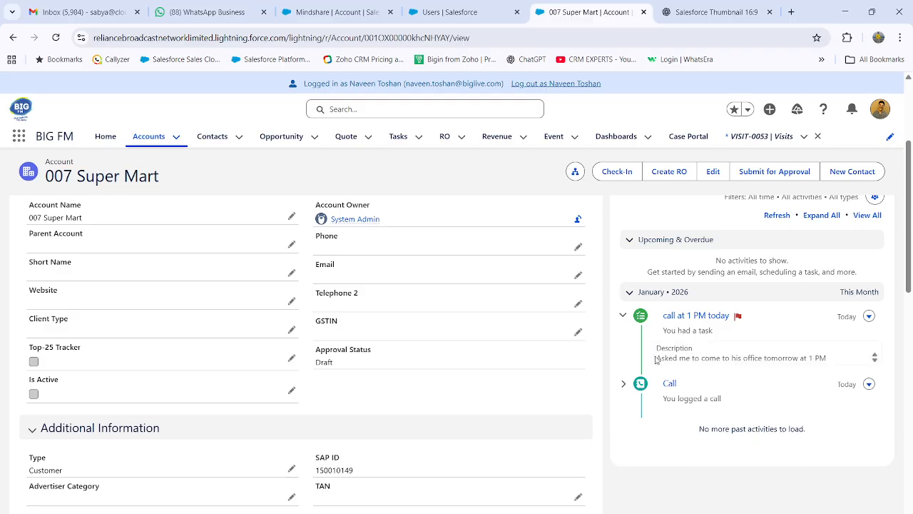
drag(656, 358, 836, 362)
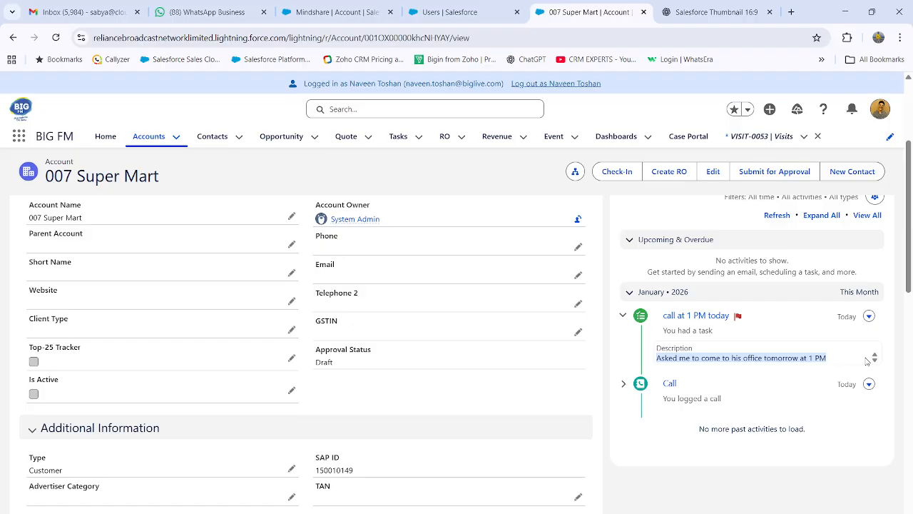
Start a new task on the 007 Super Mart account with the subject "Meeting at 1 PM"
scroll(867, 361, up, 2)
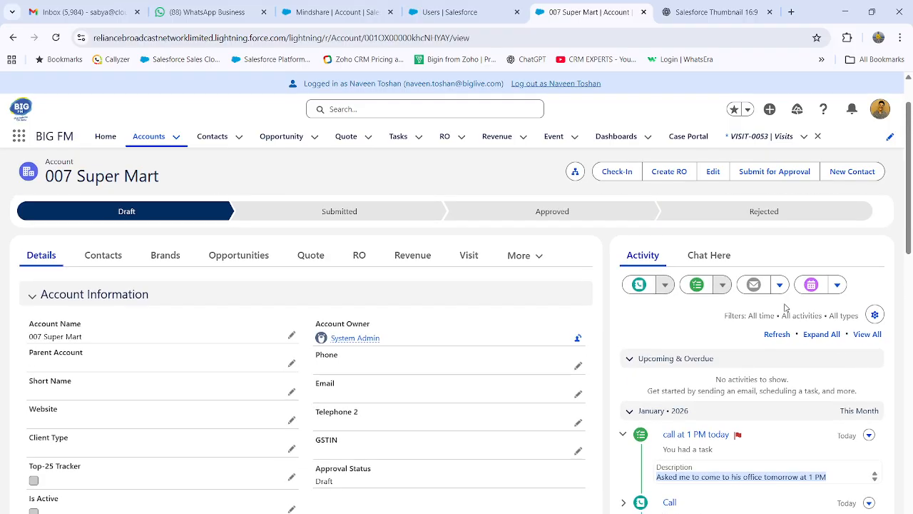
click(697, 284)
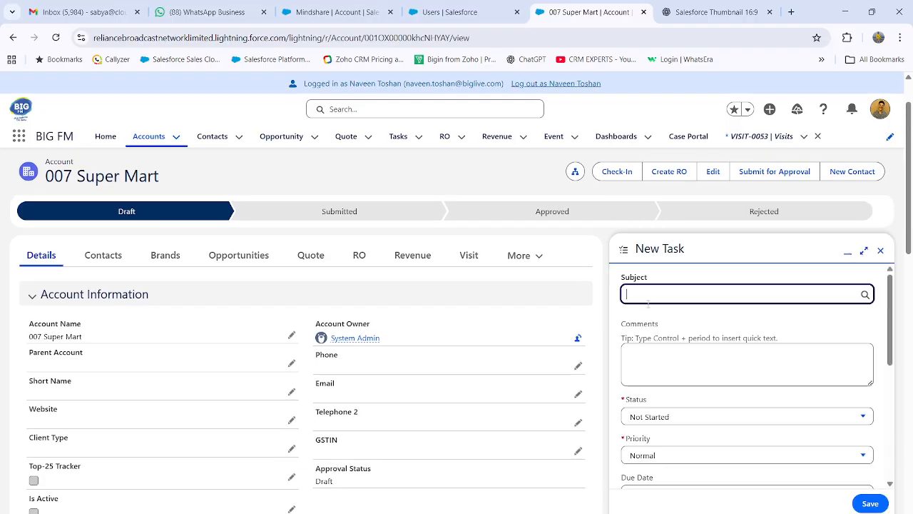
text(Meeting at 1 PM)
scroll(713, 400, down, 1)
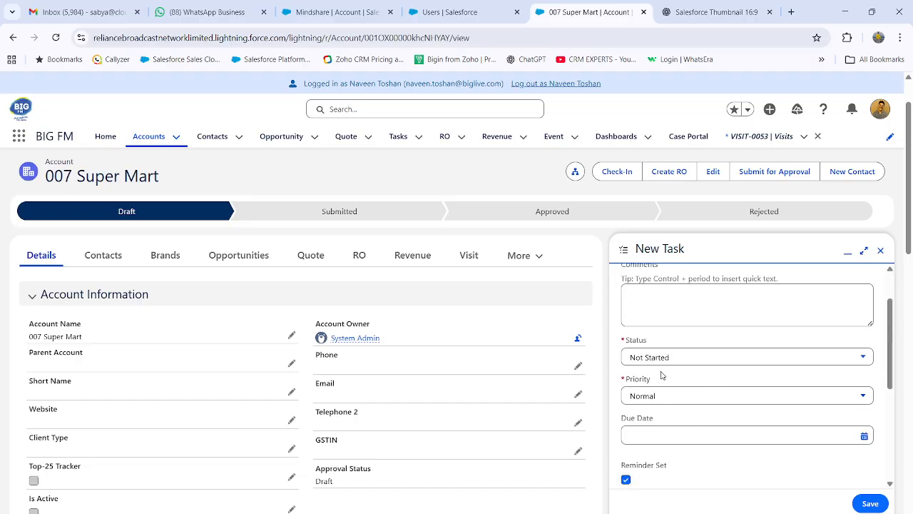
Keep the new task's status as Not Started, set its priority to High and its due date to 29/01/2026
click(662, 360)
click(664, 362)
click(663, 400)
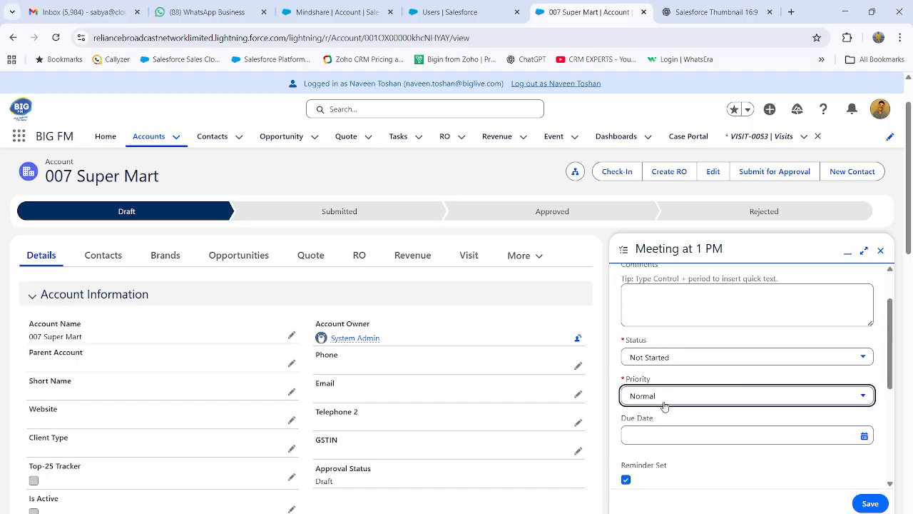
click(667, 432)
scroll(685, 428, down, 1)
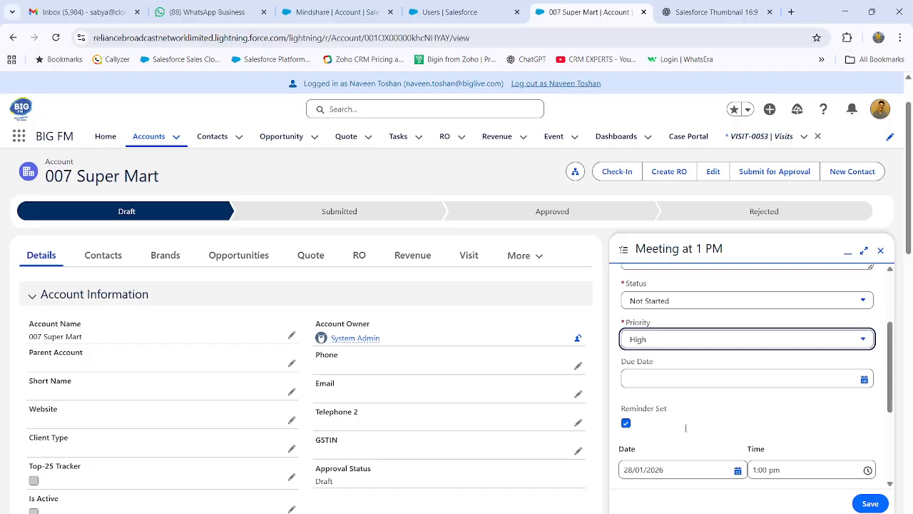
click(677, 377)
scroll(786, 396, down, 2)
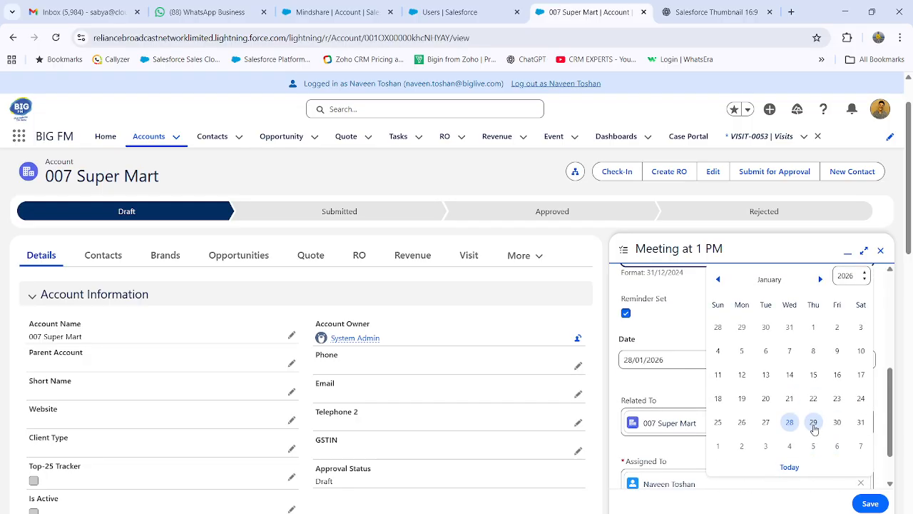
click(814, 423)
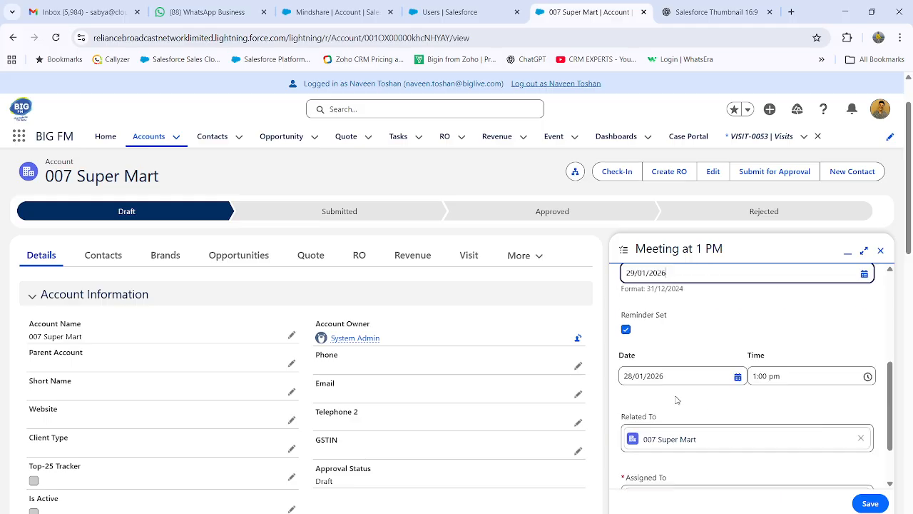
Set the meeting task's reminder time to 12:00 pm on 29/01/2026 and save the task
click(789, 364)
scroll(820, 443, down, 3)
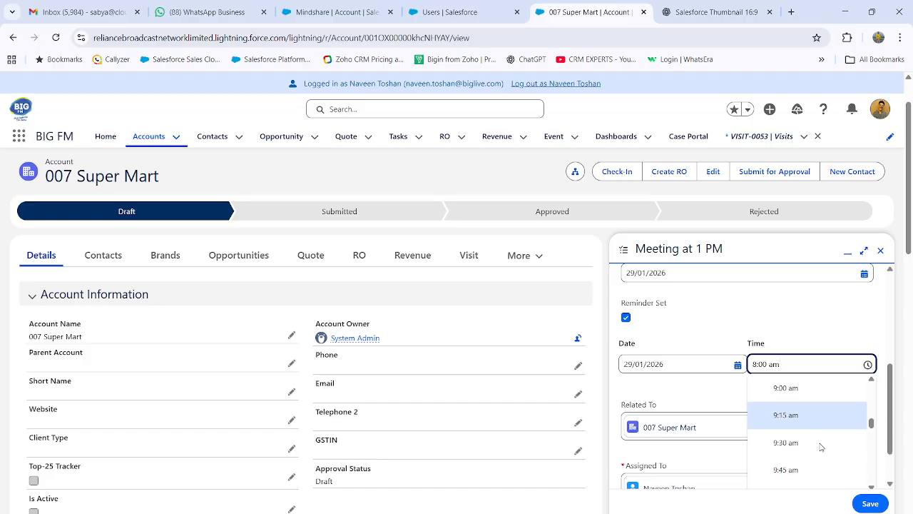
scroll(821, 446, down, 1)
scroll(820, 447, down, 5)
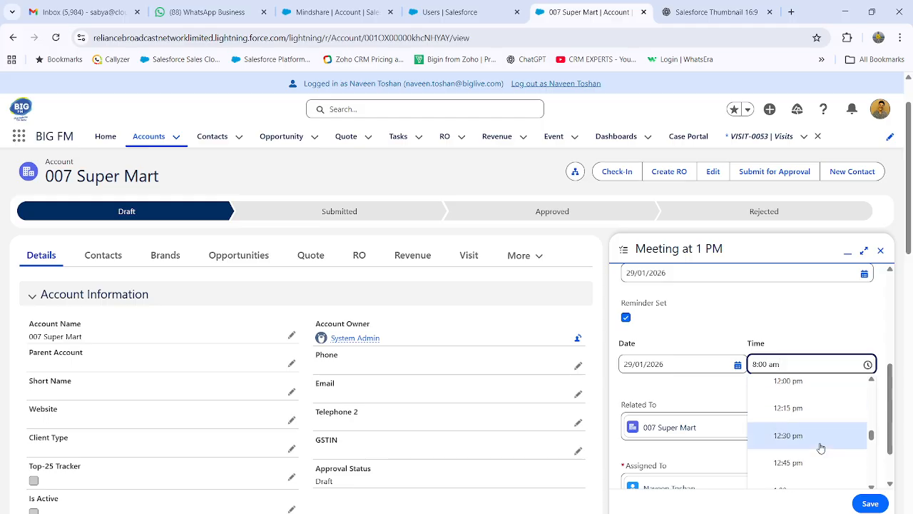
click(811, 389)
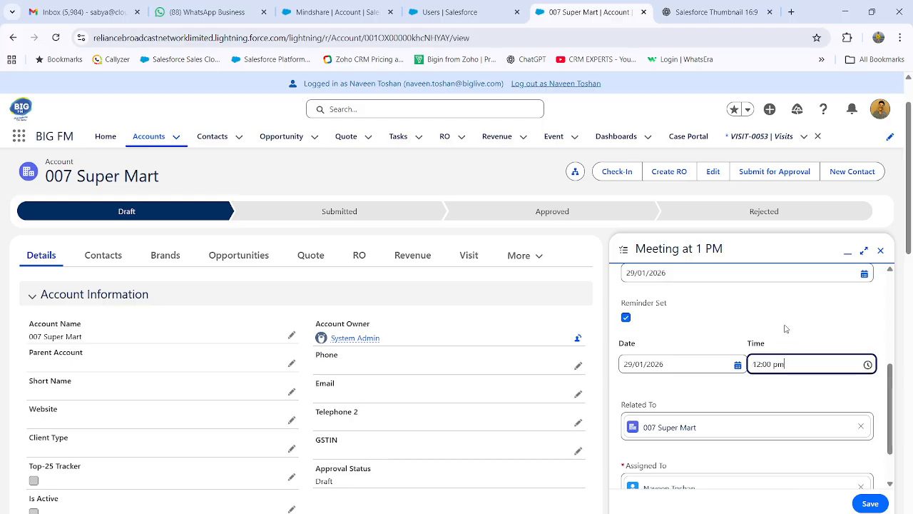
scroll(798, 464, down, 1)
click(870, 503)
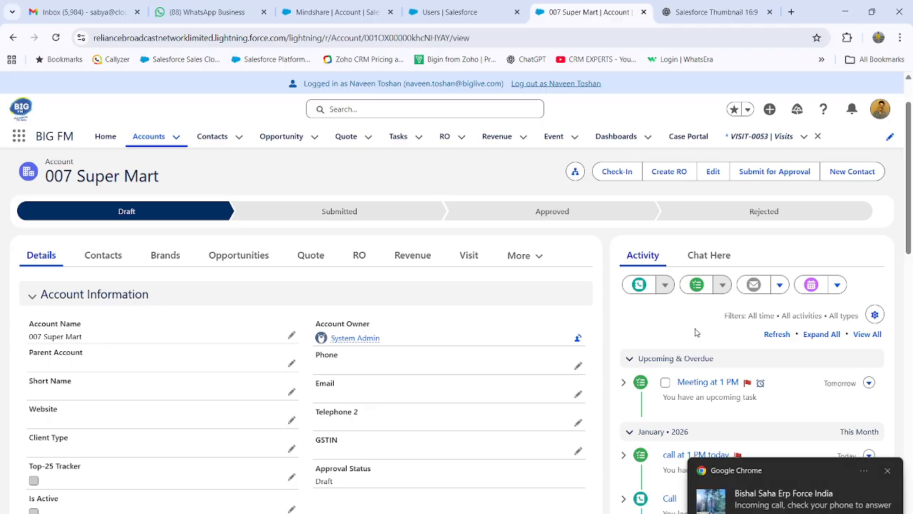
Dismiss the incoming-call notification and review the upcoming and past activities on the 007 Super Mart account
click(887, 471)
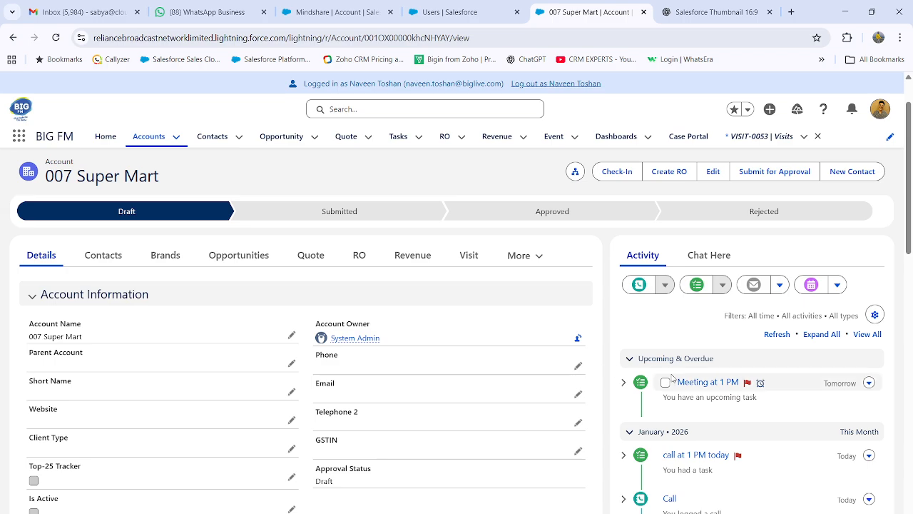
scroll(693, 413, down, 3)
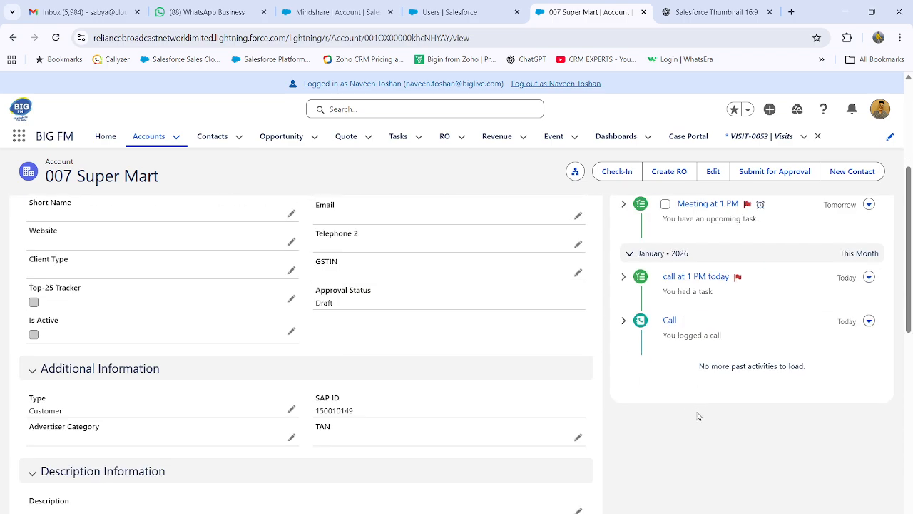
scroll(792, 350, up, 5)
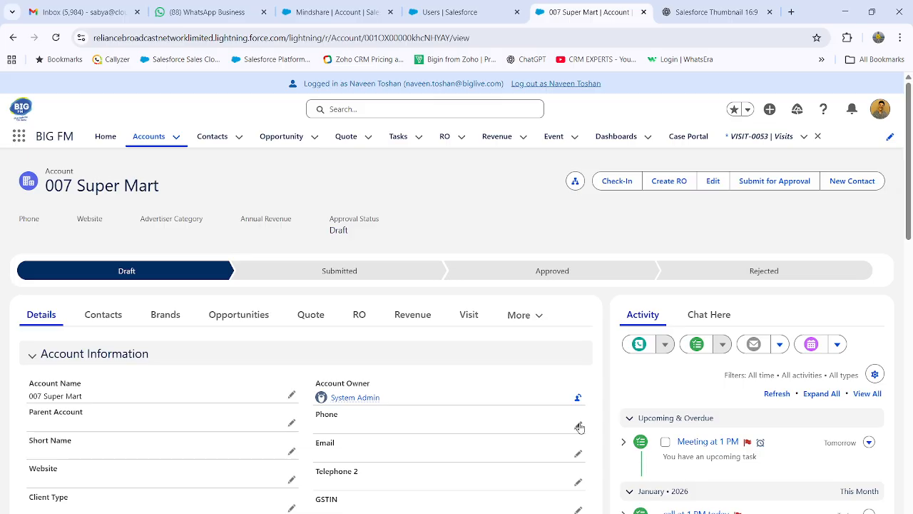
drag(63, 186, 164, 192)
click(193, 199)
scroll(781, 328, down, 2)
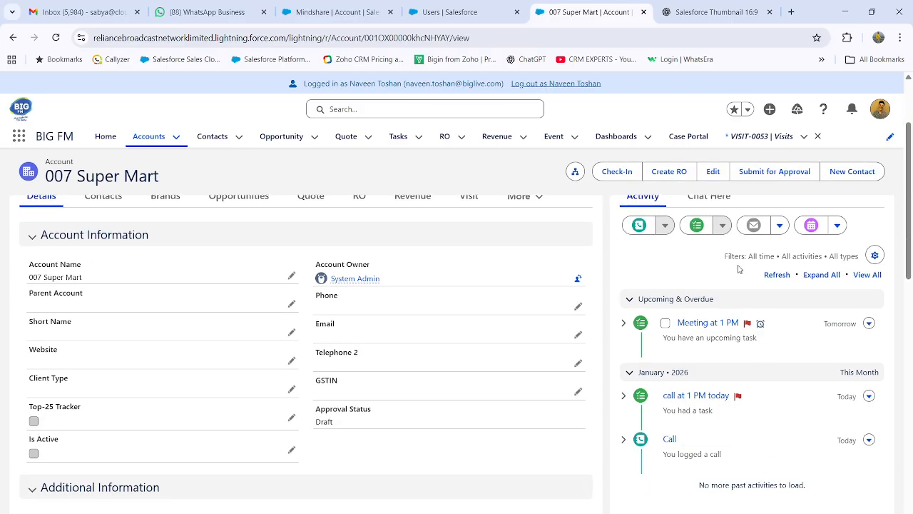